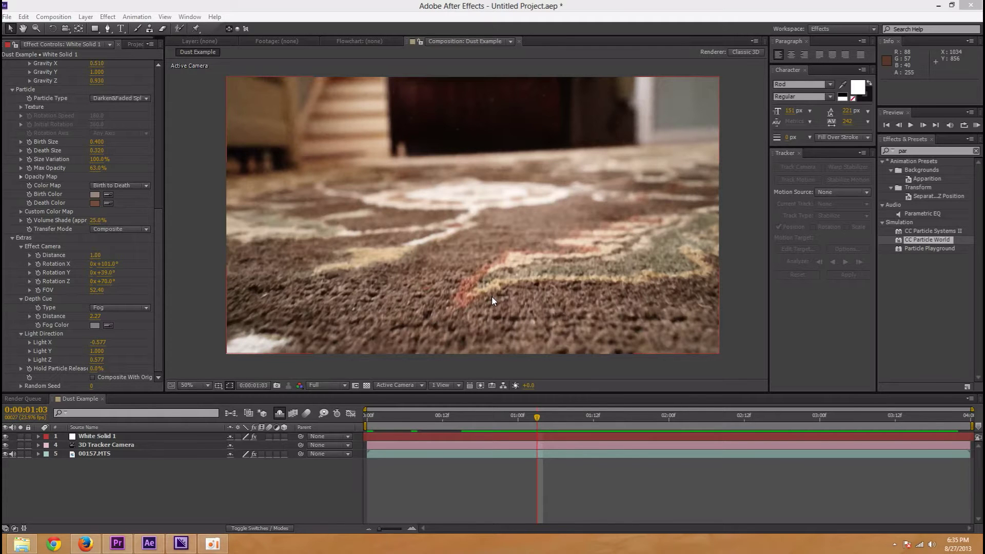
Preview the finished Dust Example composition from its first frame
key("Home")
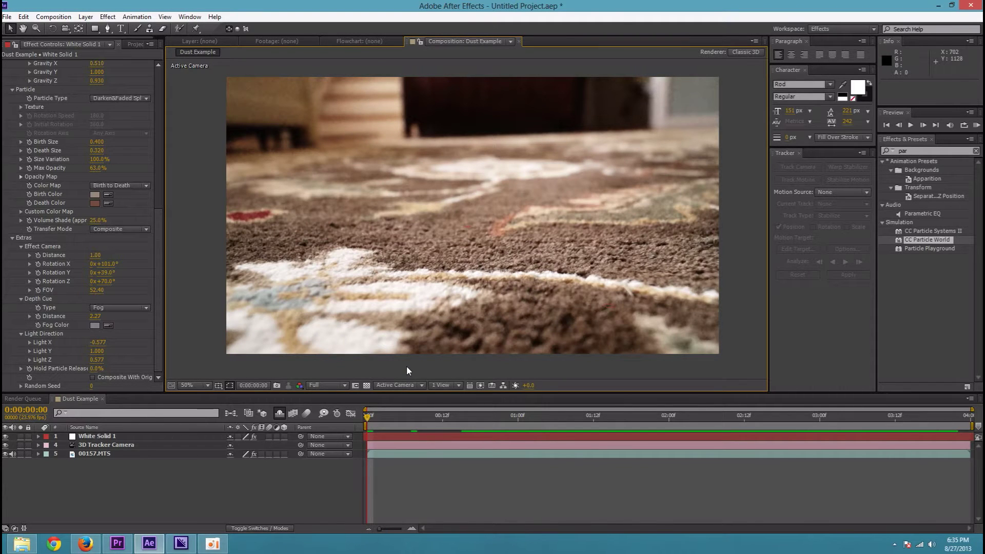
key("space")
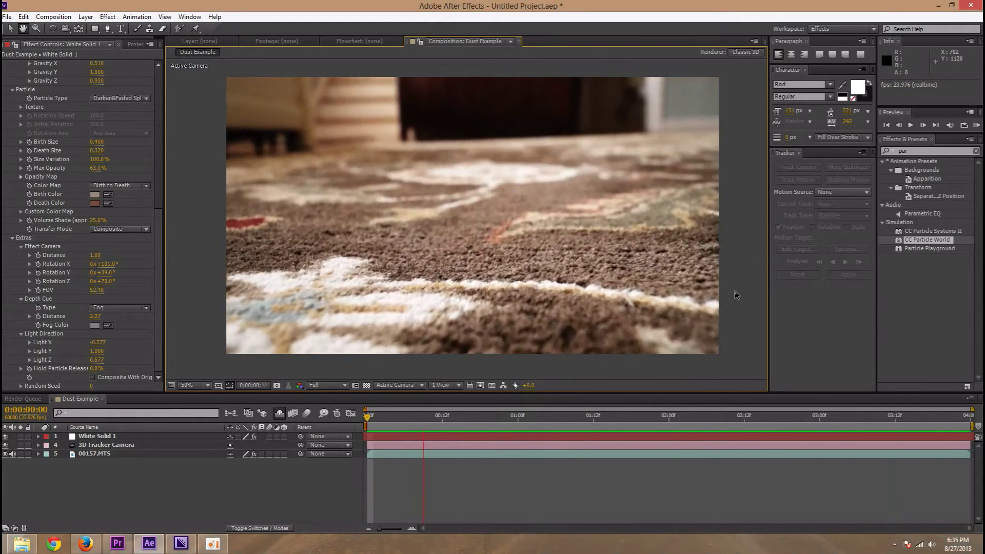
key("space")
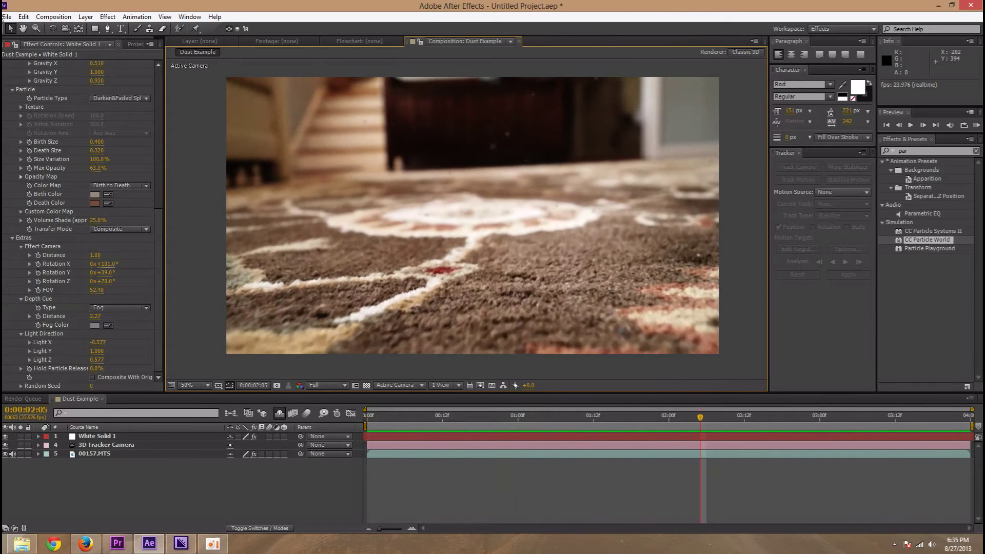
Create a new composition from the 00157.MTS footage and preview the clip
left_click(135, 44)
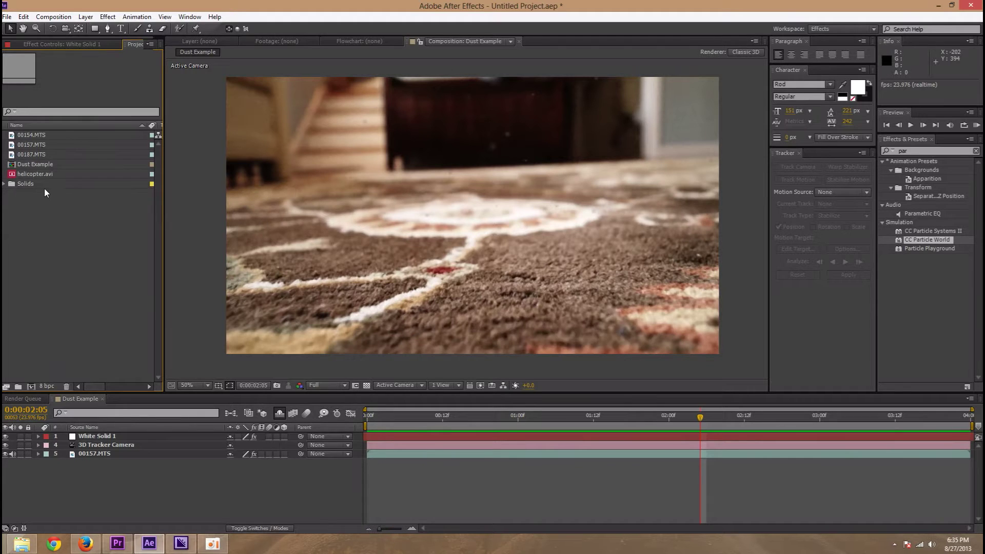
left_click(31, 144)
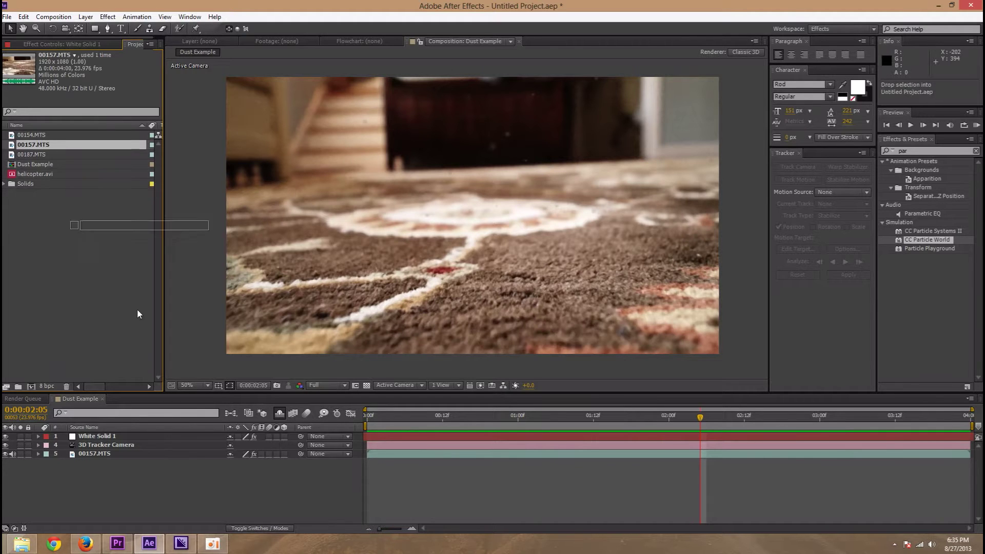
left_click(29, 388)
left_click(435, 316)
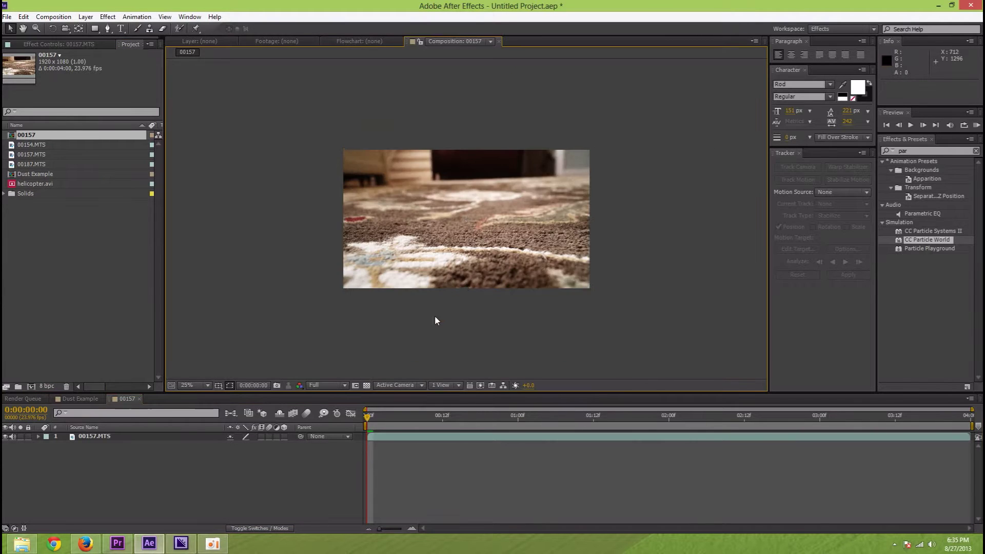
key("period")
key("space")
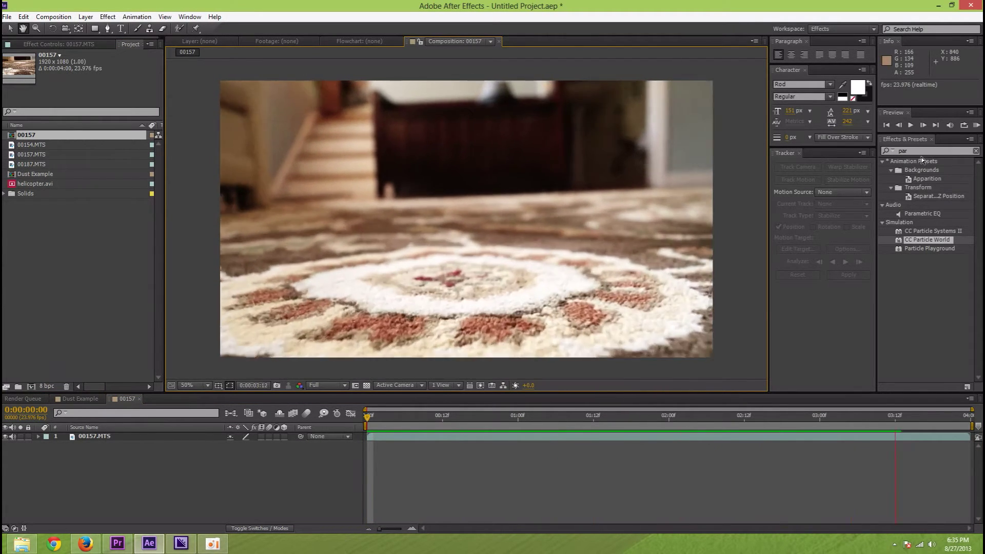
key("space")
Find the Curves color correction effect and apply it to the 00157.MTS layer
left_click_drag(917, 151, 741, 164)
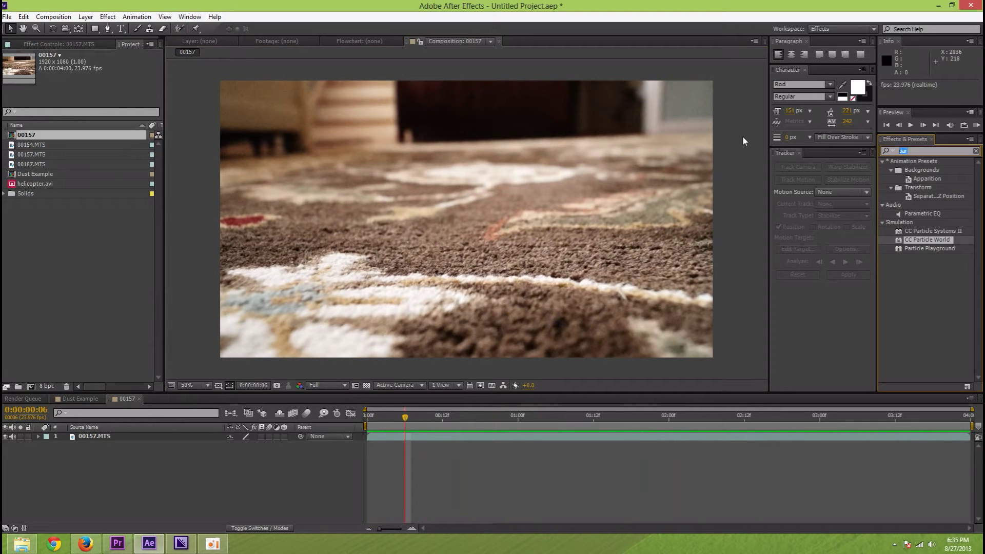
type("curves")
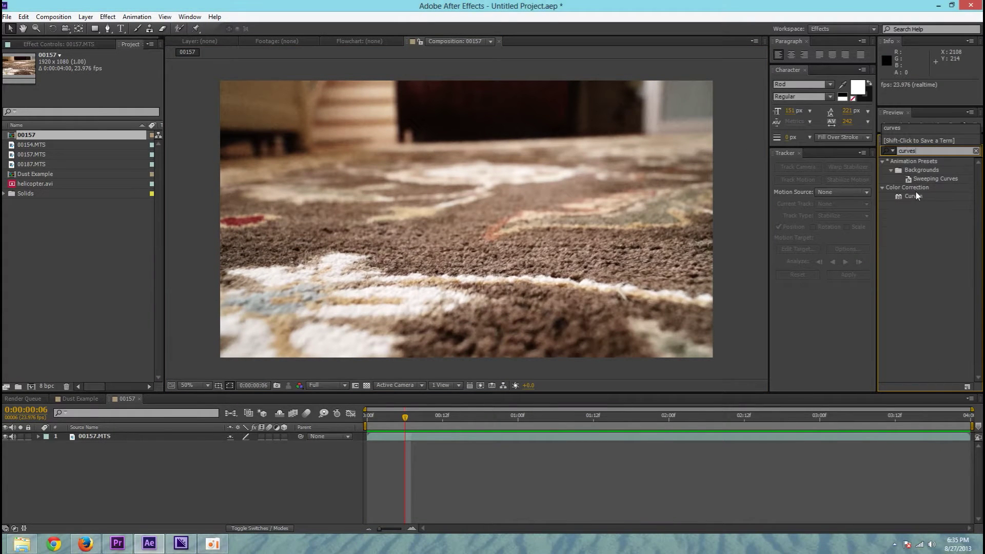
left_click_drag(912, 196, 466, 221)
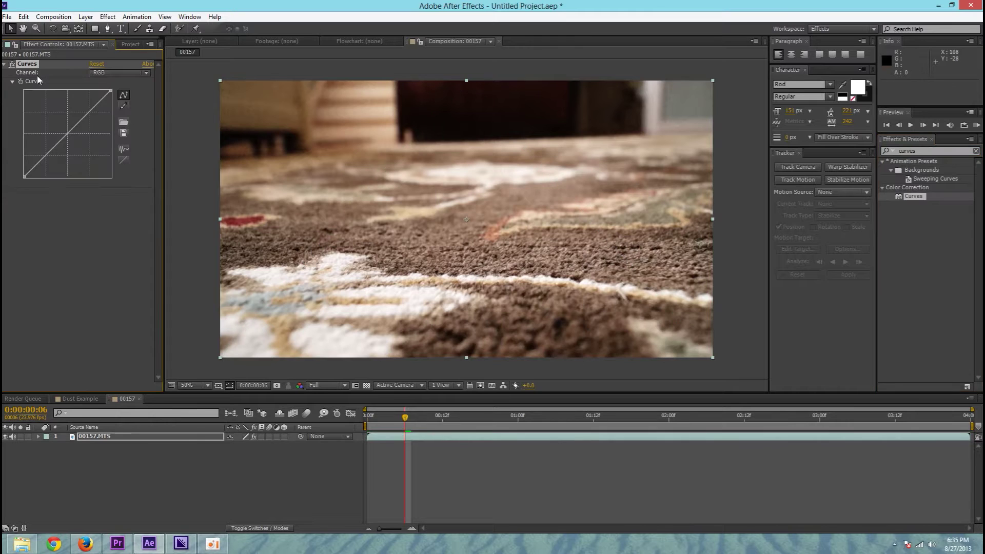
Shape the footage's RGB curve into a contrast-boosting S, lower the Red channel's midtones, and preview the grade
left_click_drag(42, 157, 48, 159)
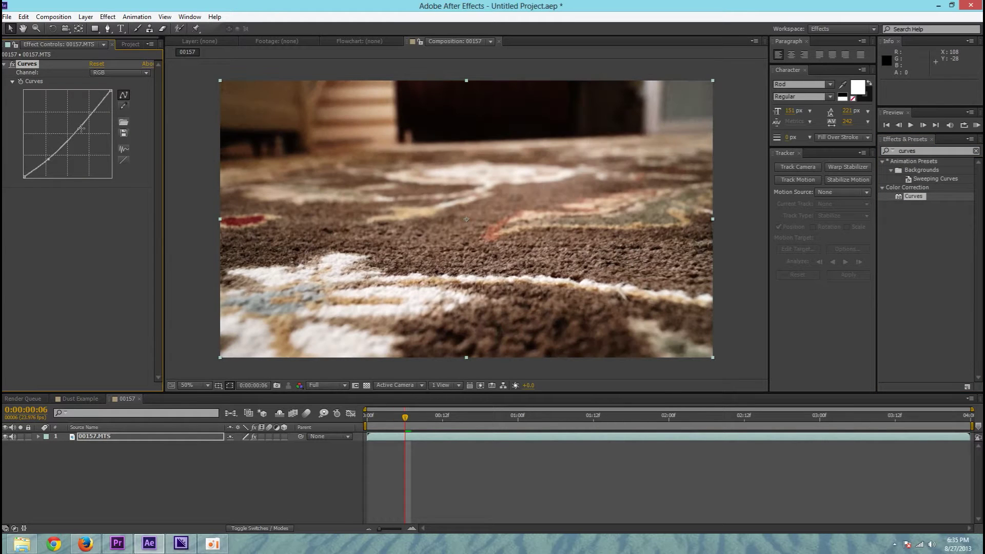
left_click_drag(80, 129, 76, 118)
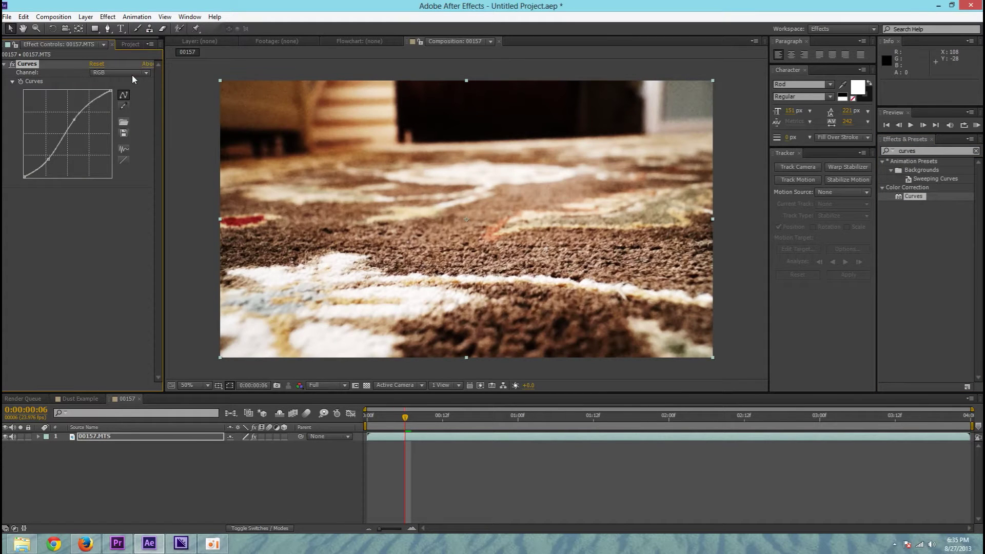
left_click(135, 75)
left_click(107, 93)
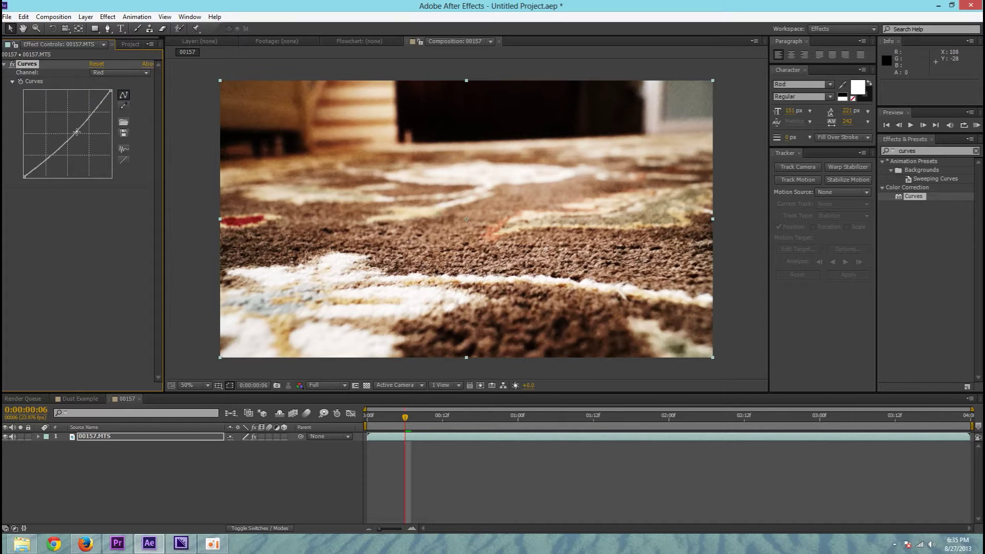
scroll(232, 124, "down", 2)
left_click(224, 128)
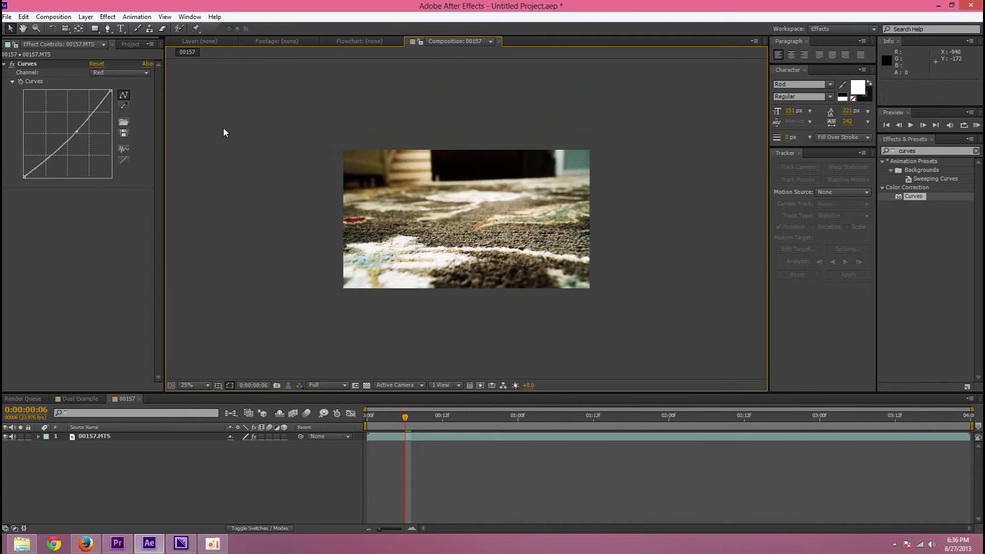
key("period")
key("space")
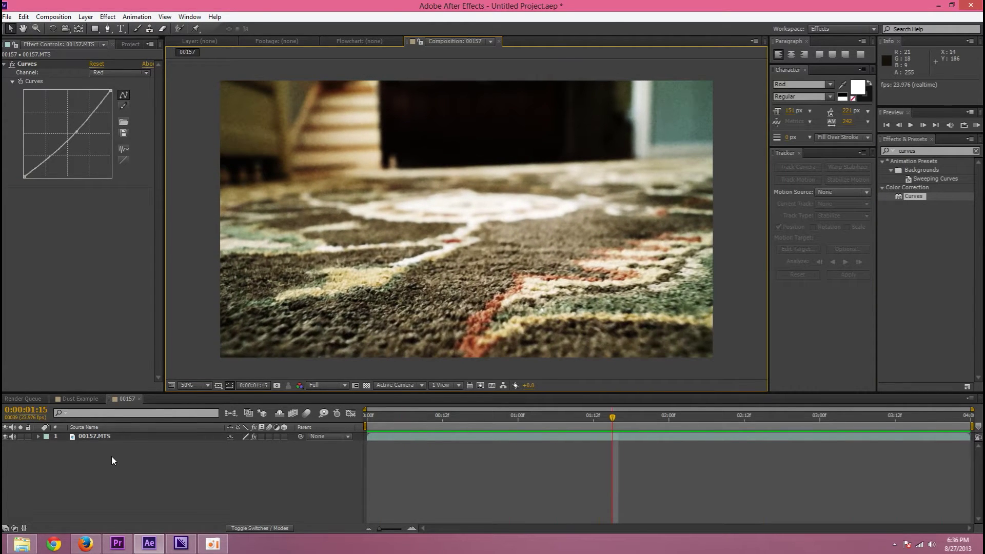
Create a black solid layer at composition size above the footage
right_click(111, 457)
mouse_move(171, 346)
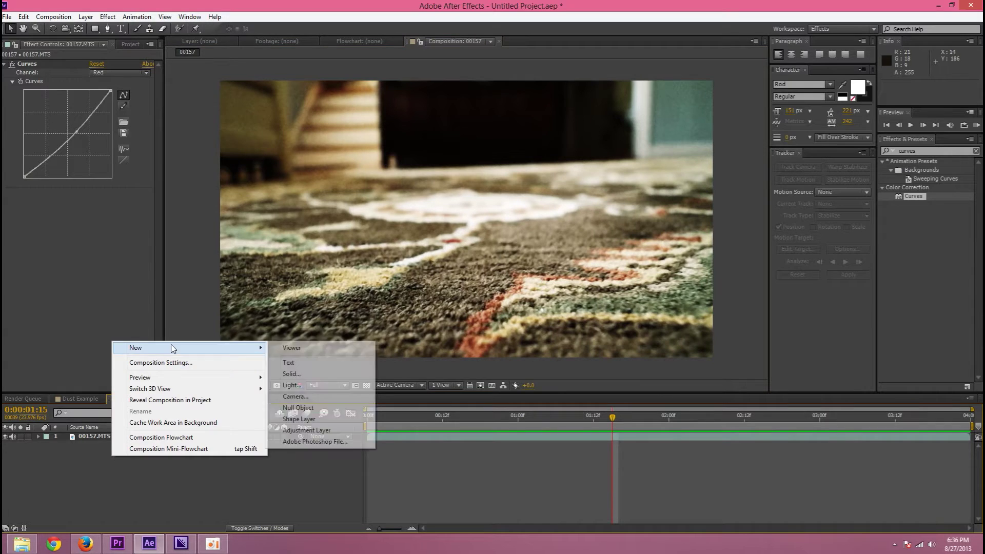
left_click(292, 374)
left_click(287, 326)
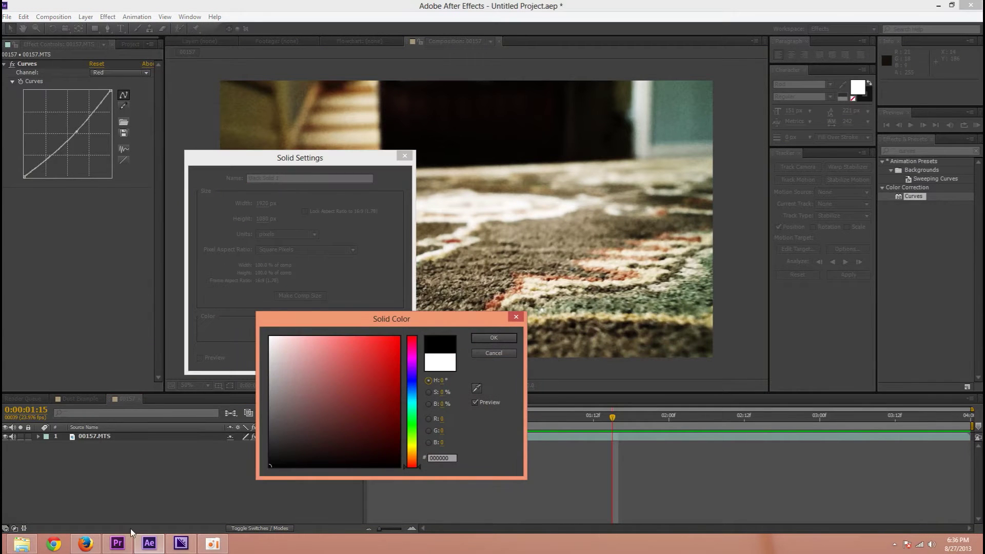
left_click(494, 338)
left_click(345, 363)
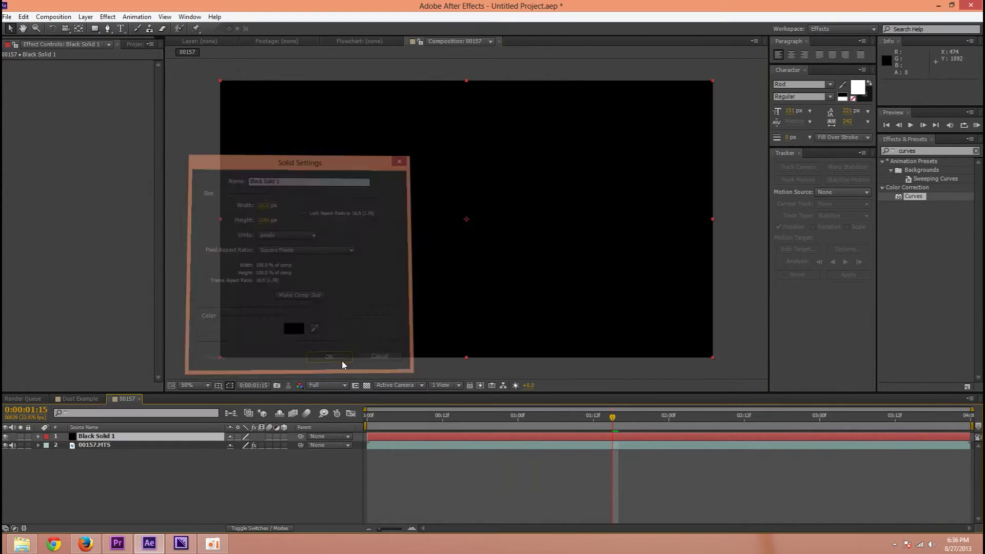
Draw a centered elliptical mask about 1734 by 890 px on the black solid and invert it
left_click_drag(101, 28, 144, 51)
left_click_drag(248, 108, 691, 336)
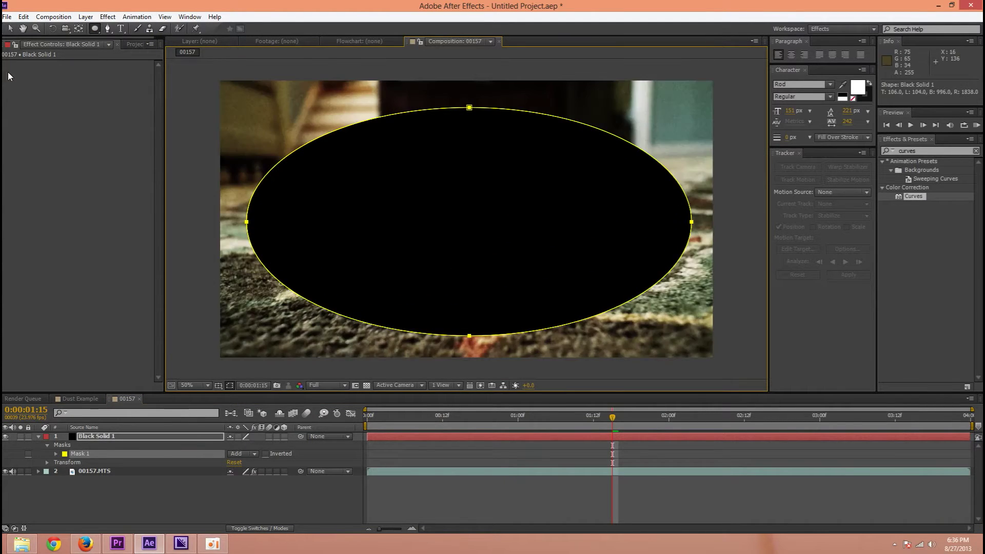
left_click(11, 30)
left_click(265, 454)
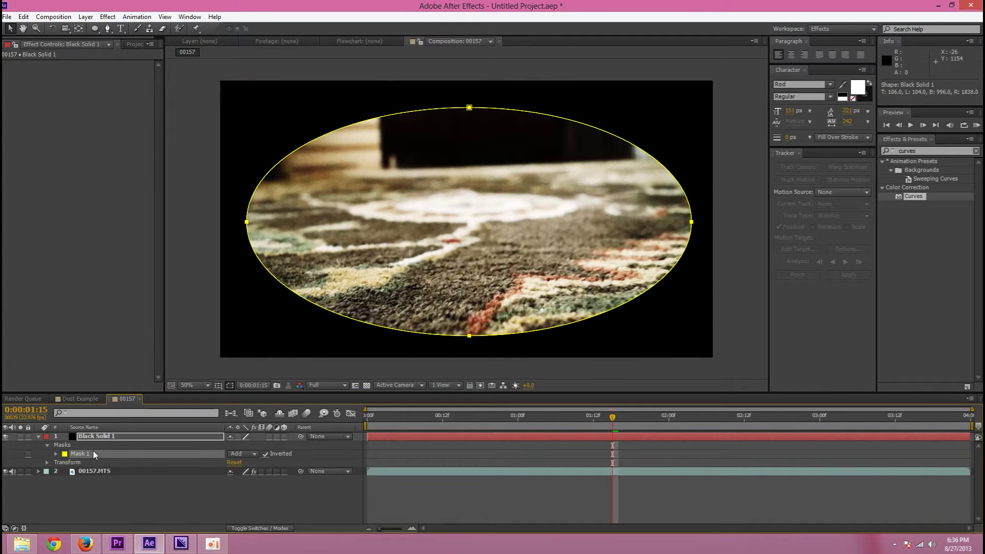
Set the feather of the black solid's elliptical mask to 528 pixels
key("f")
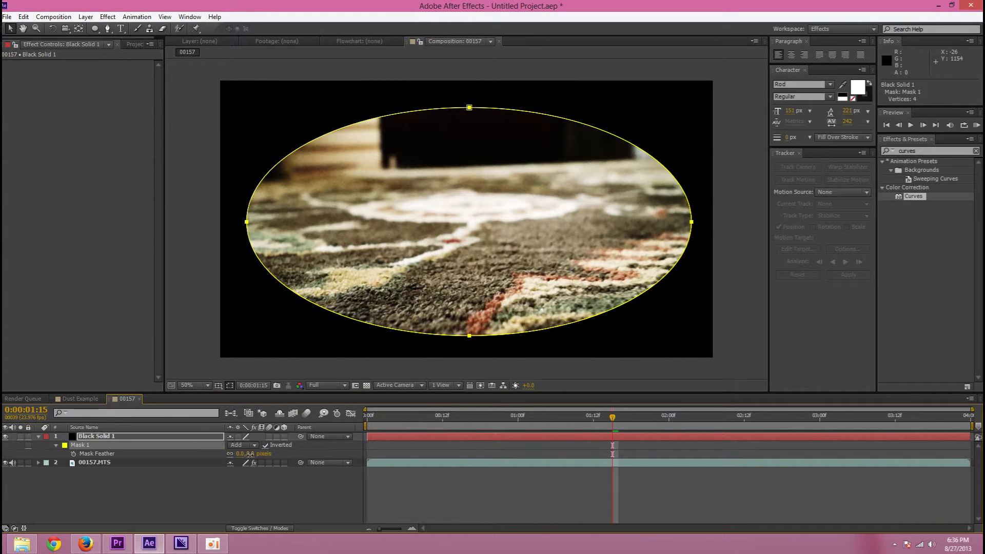
left_click_drag(249, 453, 464, 463)
left_click_drag(258, 458, 188, 459)
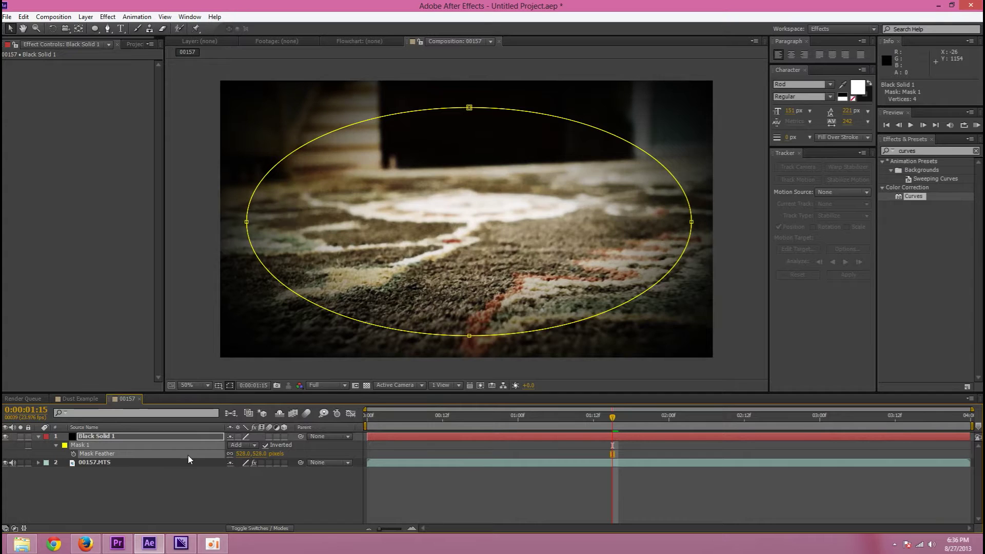
Set the elliptical mask's expansion to 83 pixels and preview the resulting vignette
left_click(56, 445)
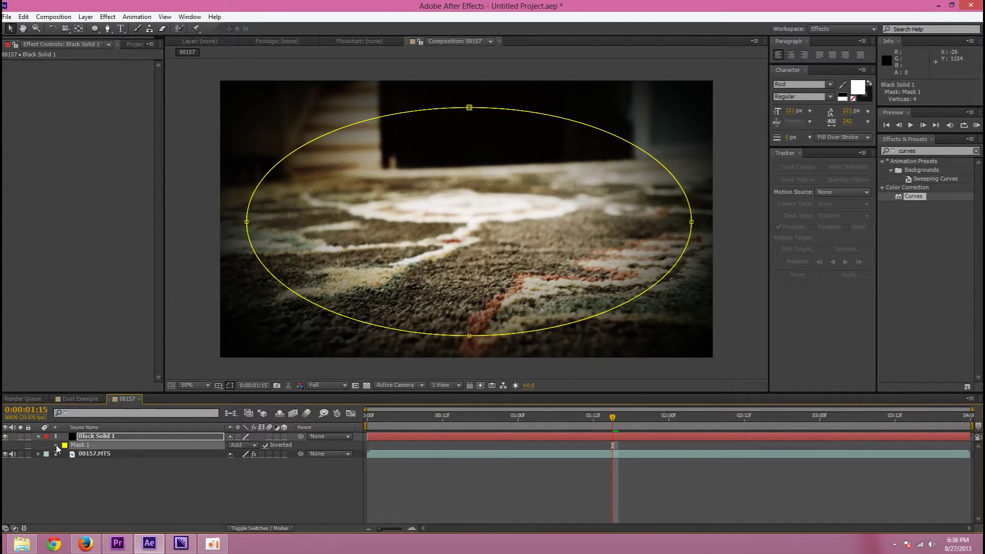
left_click(56, 444)
left_click_drag(231, 487, 273, 486)
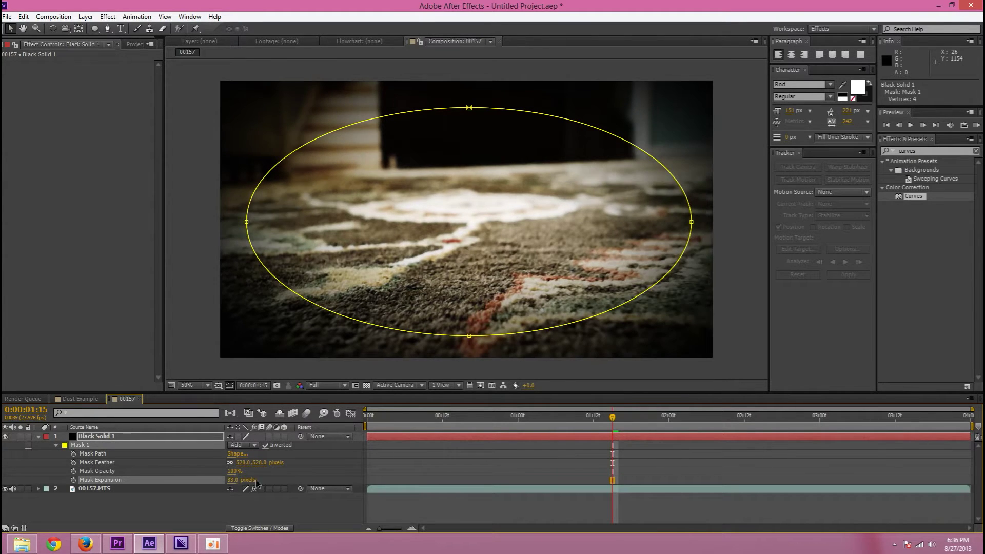
scroll(364, 282, "down", 4)
left_click(365, 283)
scroll(364, 283, "up", 4)
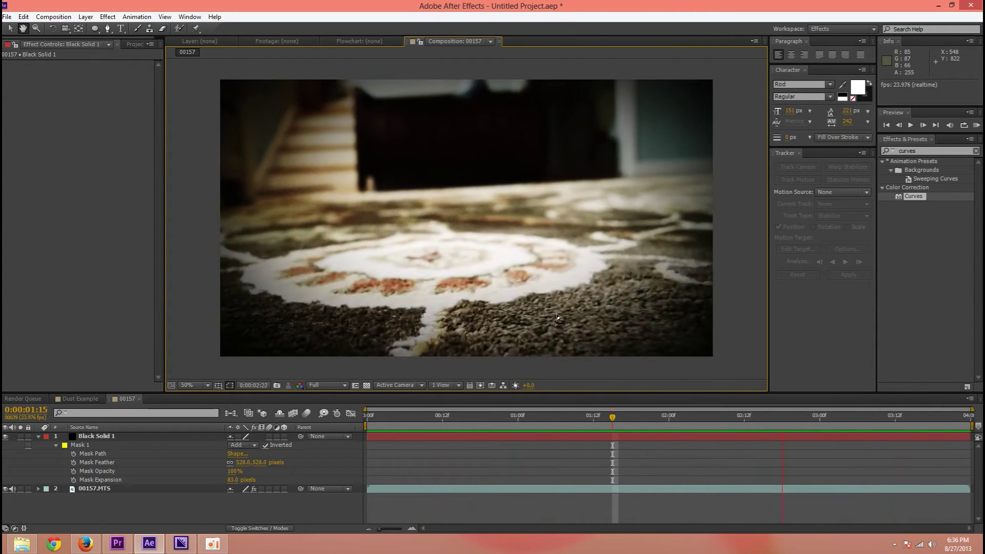
key("space")
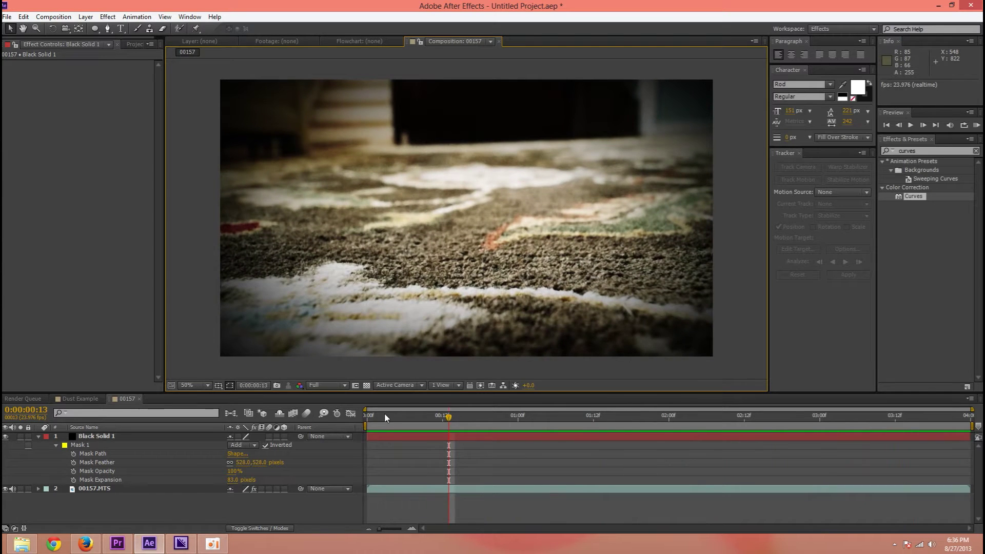
Return to the first frame and run 3D camera tracking on the 00157.MTS layer, accepting the masks and effects warning
left_click_drag(385, 416, 6, 450)
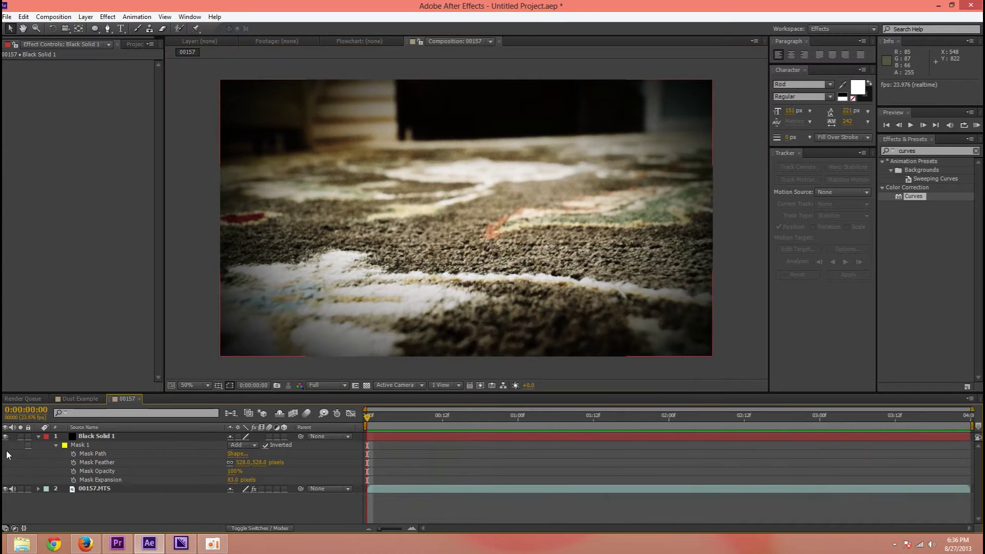
left_click(37, 437)
left_click(83, 445)
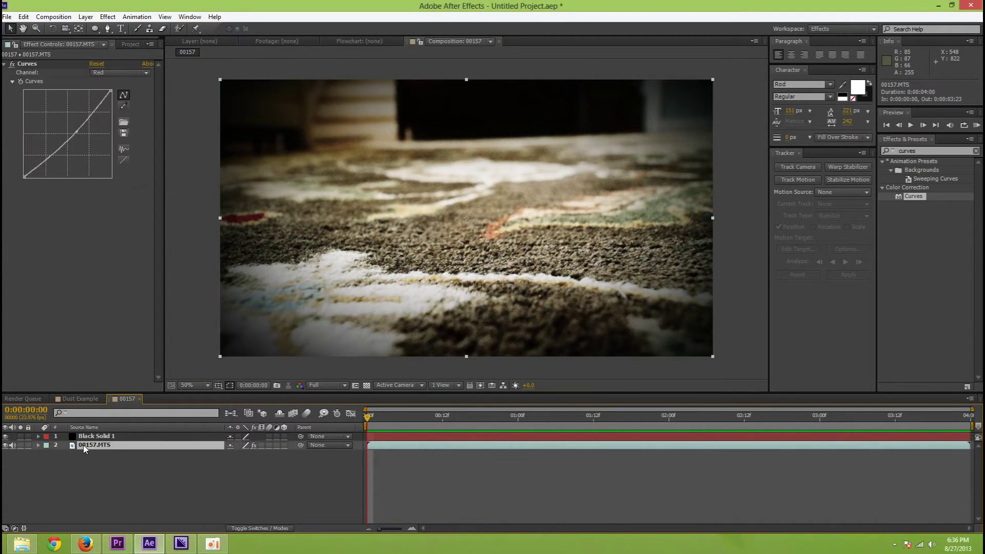
left_click(798, 169)
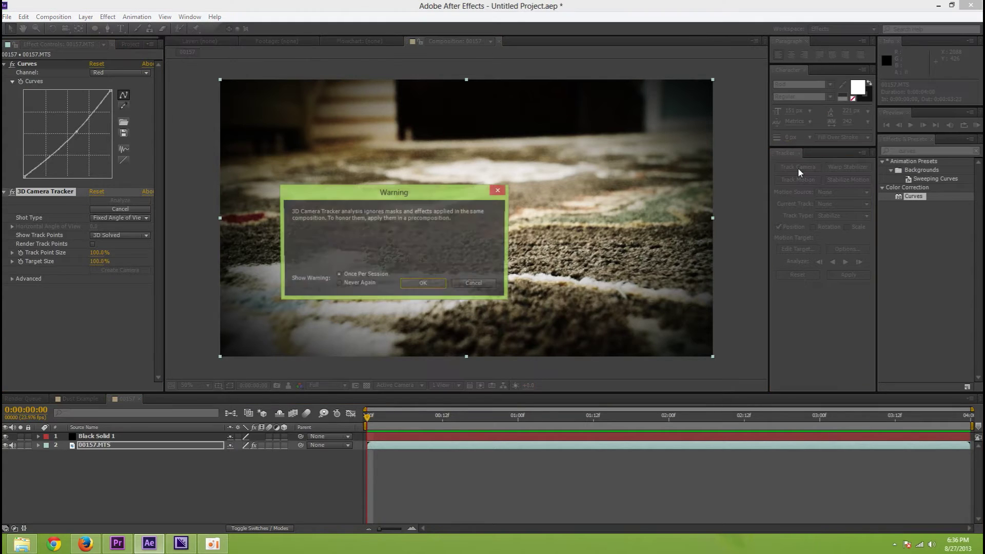
left_click(430, 288)
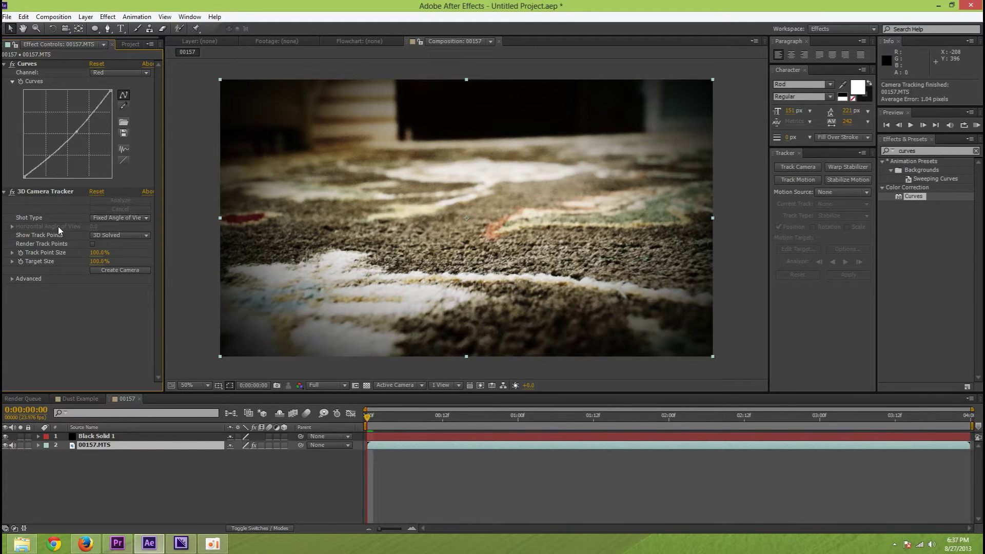
Create a null and camera from the 3D Camera Tracker points on the carpet in the foreground
left_click(57, 192)
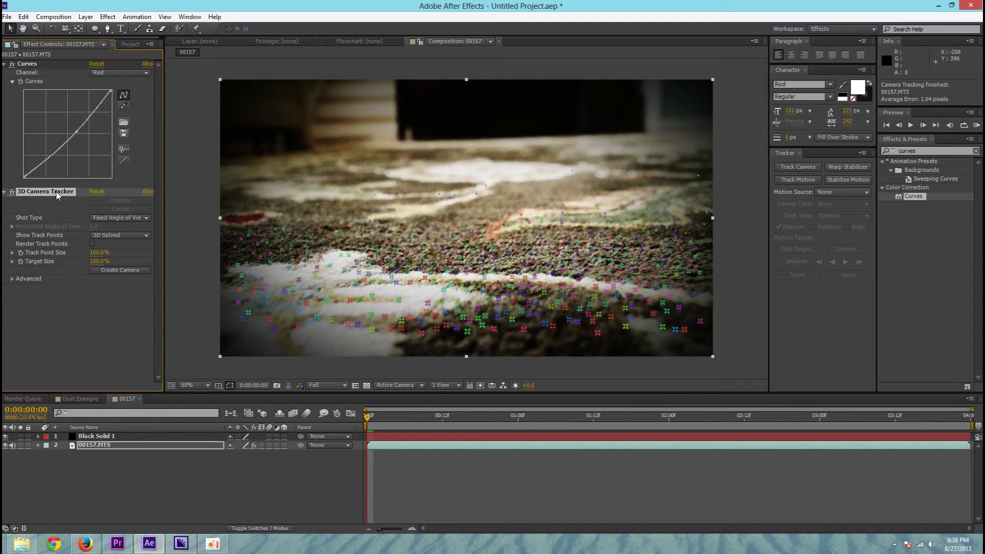
right_click(450, 281)
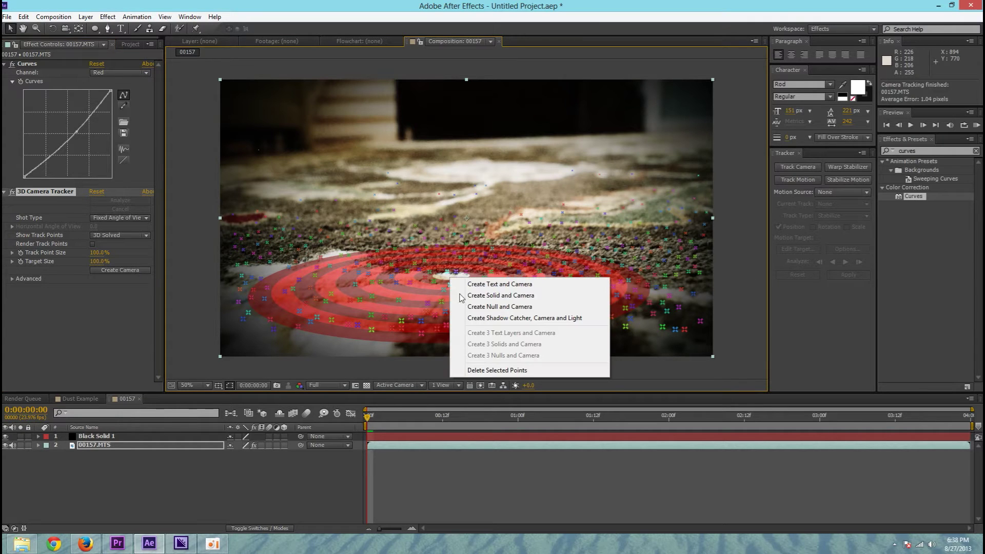
left_click(482, 306)
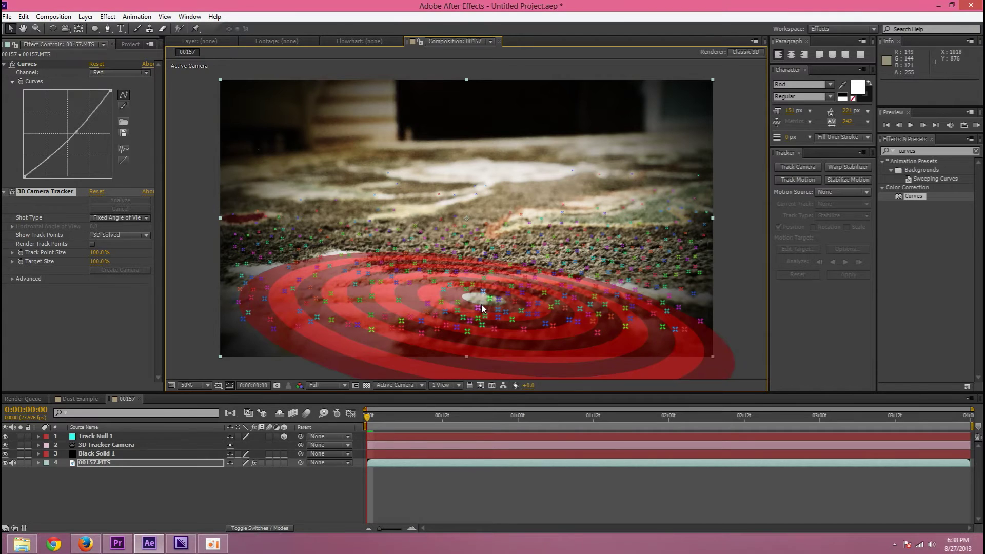
Select Track Null 1, hide the 3D Tracker Camera, Black Solid 1 and 00157.MTS layers, and preview the composition
left_click(103, 436)
left_click_drag(6, 445, 6, 462)
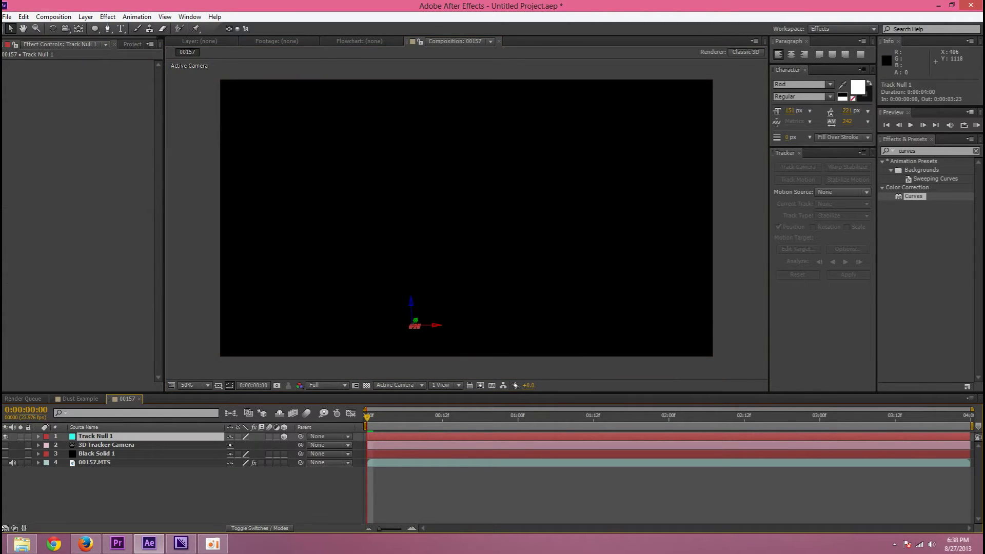
key("space")
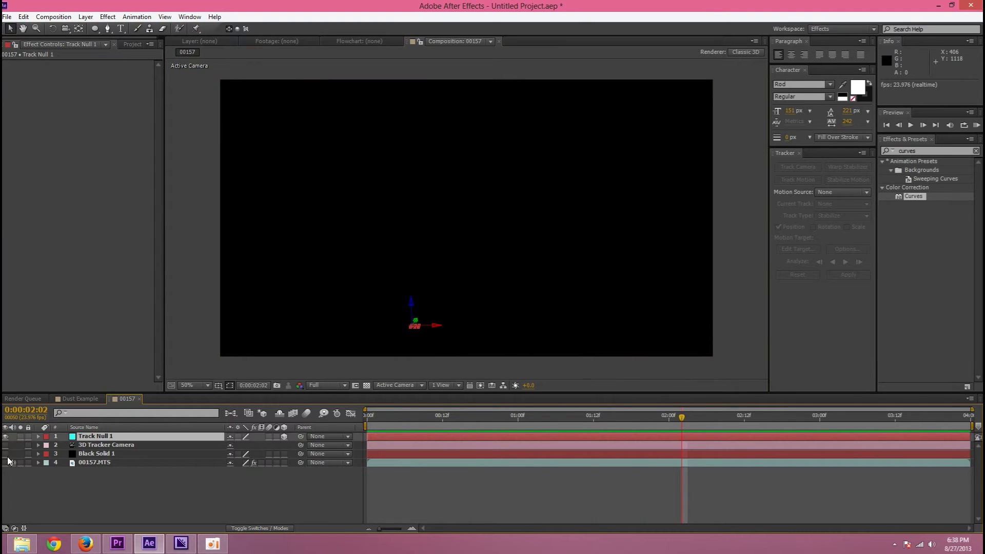
Make the 3D Tracker Camera layer visible again and preview the tracked null's motion from the first frame
left_click(5, 445)
key("Home")
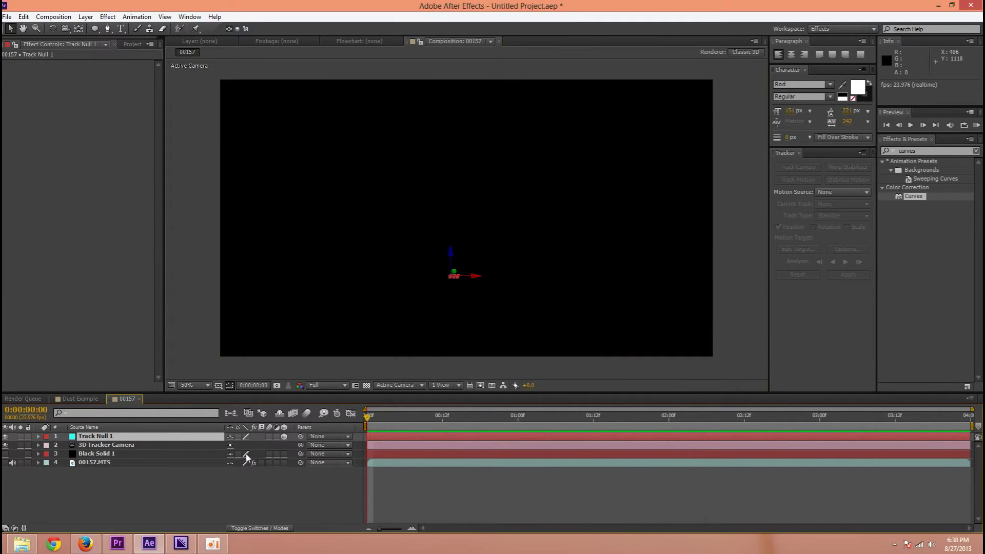
key("space")
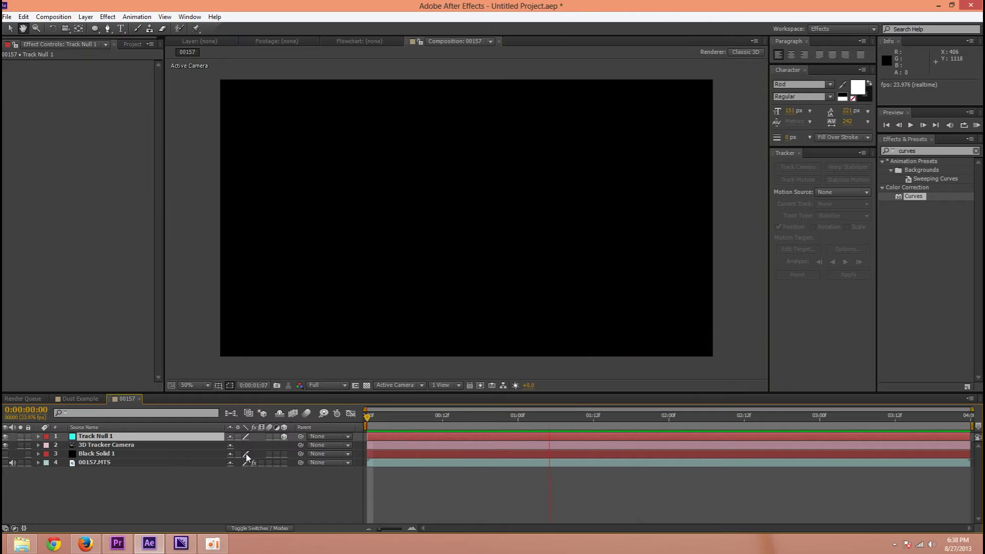
scroll(361, 267, "down", 3)
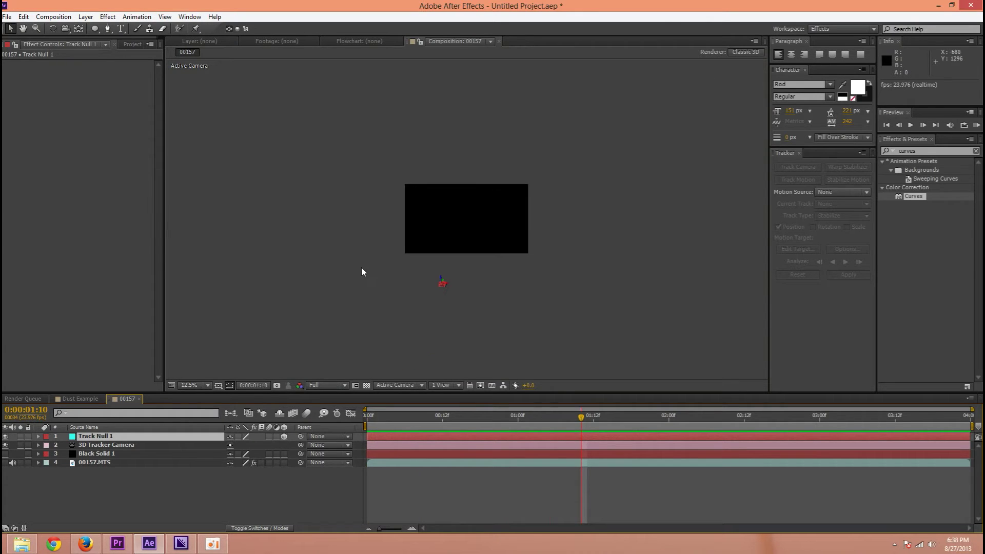
key("space")
key("space")
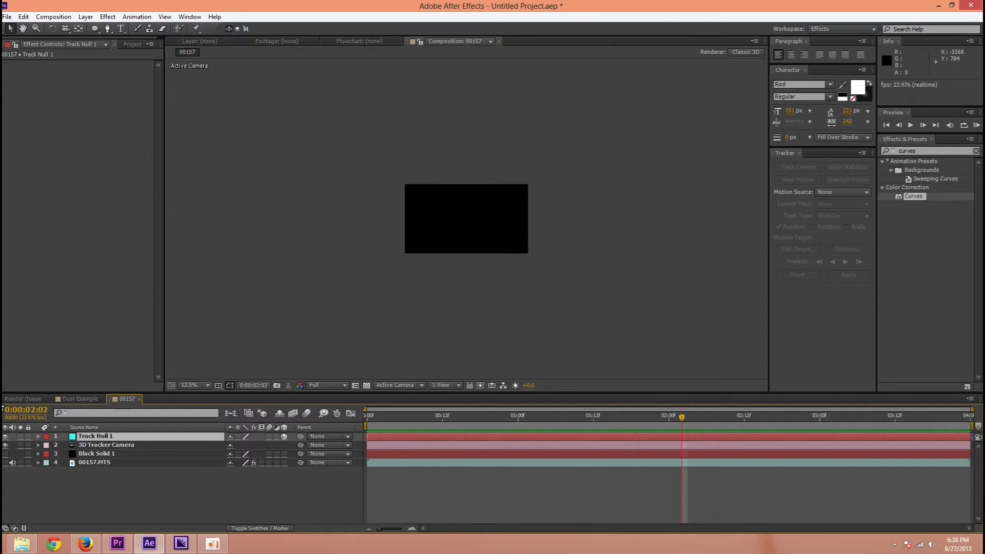
Make the Black Solid 1 and 00157.MTS layers visible again
key("period")
key("period")
key("period")
key("period")
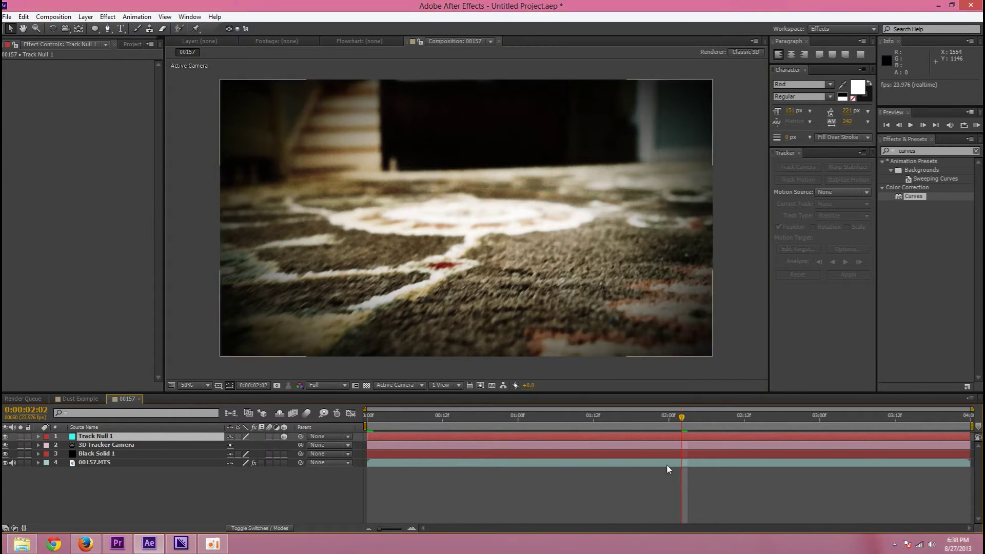
Turn off Track Null 1's visibility, hide it from the timeline as a shy layer, and preview the shot
left_click_drag(604, 415, 155, 475)
key("space")
key("space")
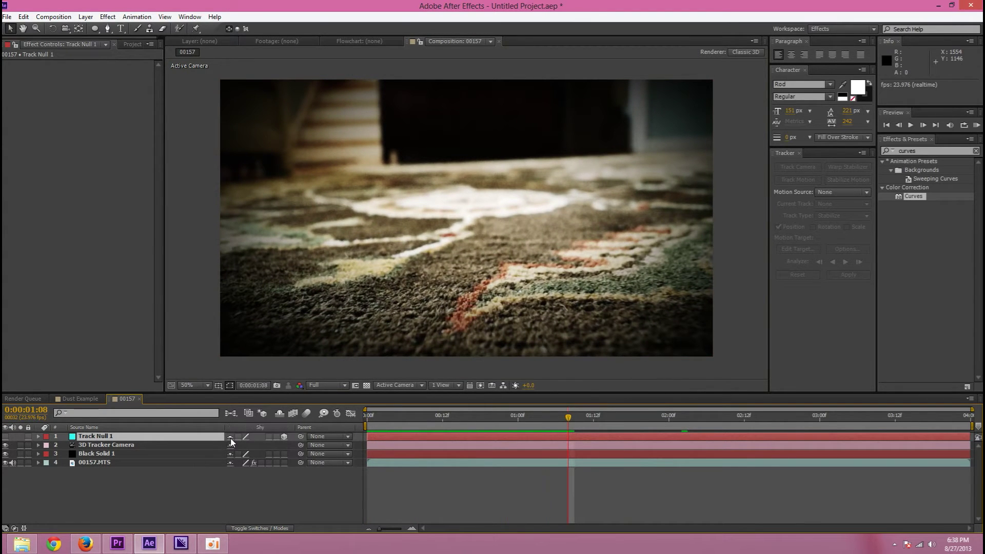
left_click(279, 414)
key("KP_0")
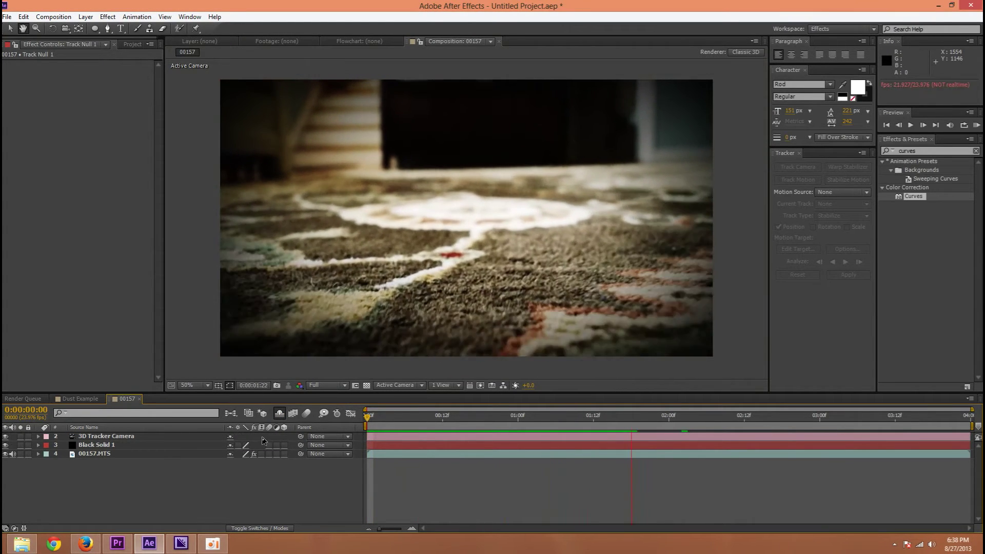
Create a new full-frame black solid above the 3D Tracker Camera layer
right_click(221, 482)
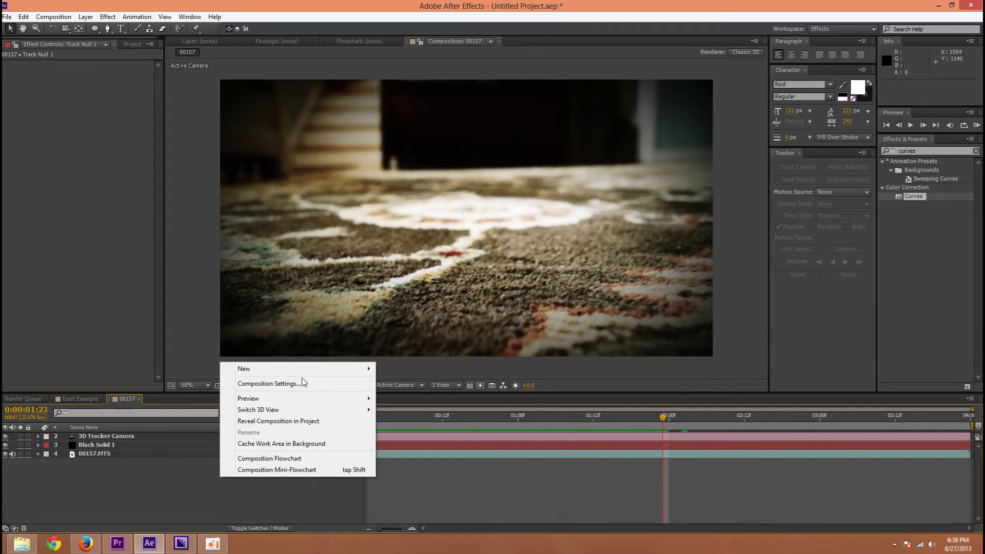
mouse_move(303, 377)
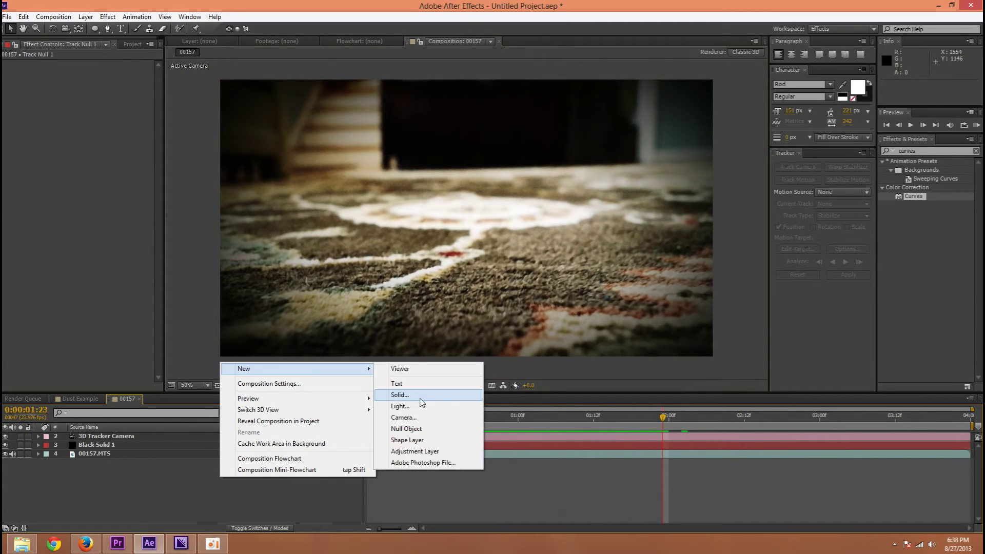
left_click(418, 399)
left_click(331, 357)
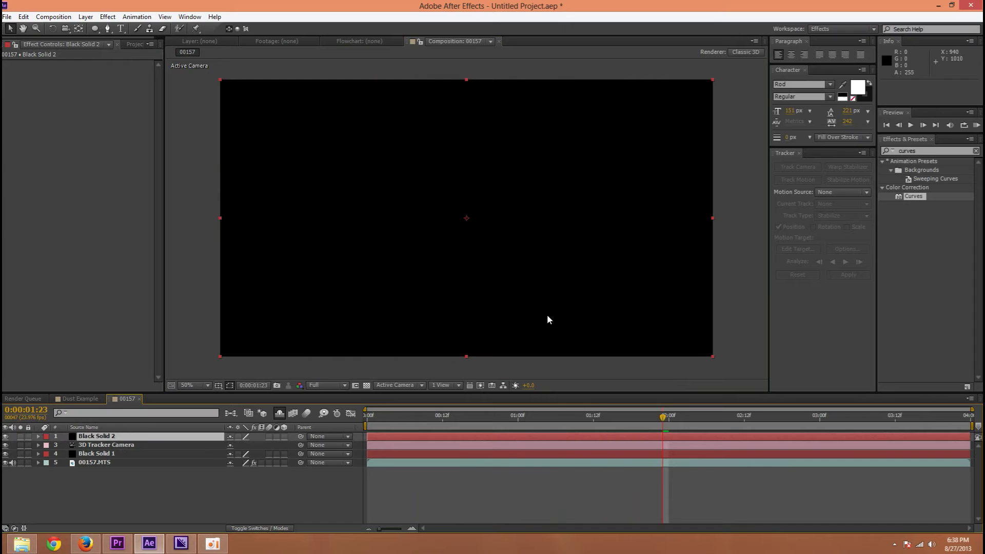
Search the effects for "part" and apply CC Particle World to the new black solid
left_click(934, 151)
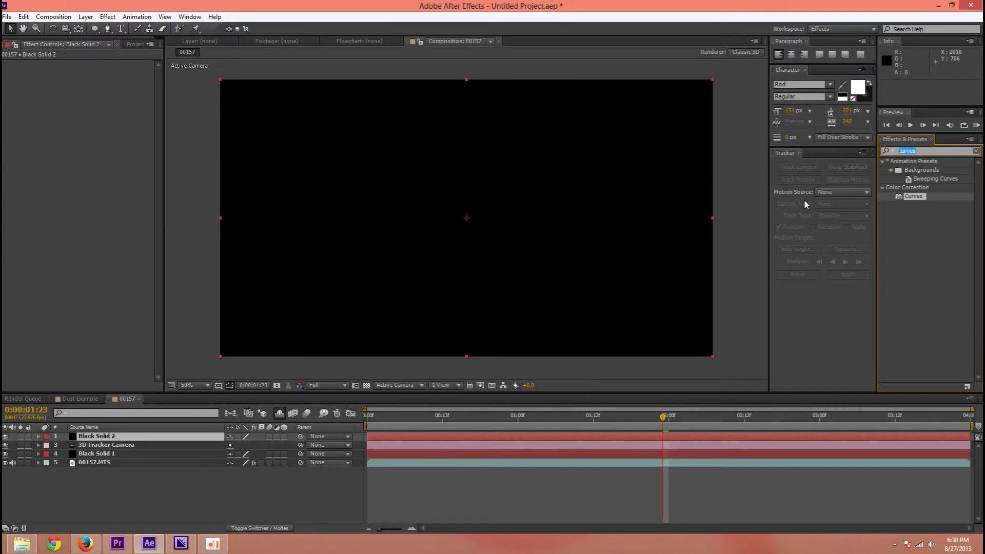
type("part")
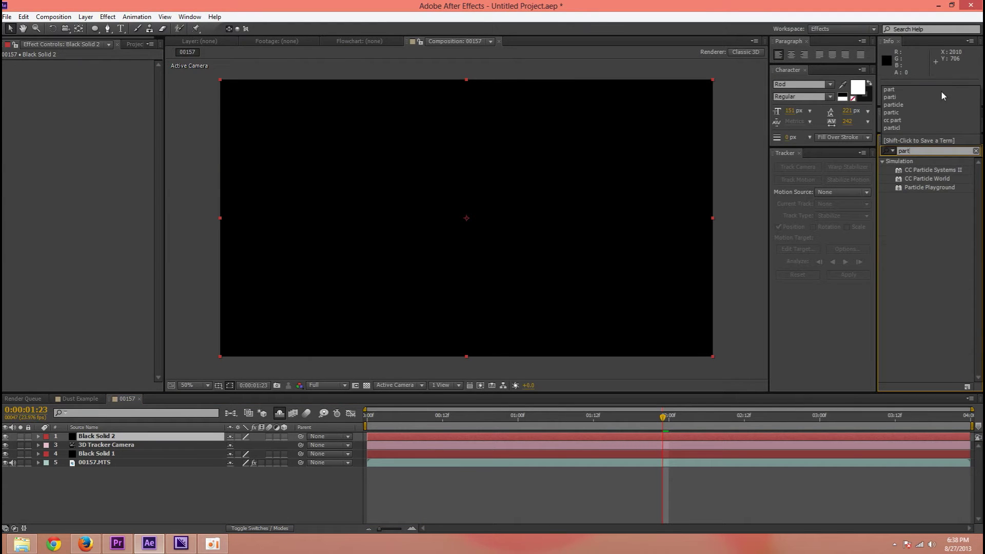
left_click_drag(916, 181, 575, 211)
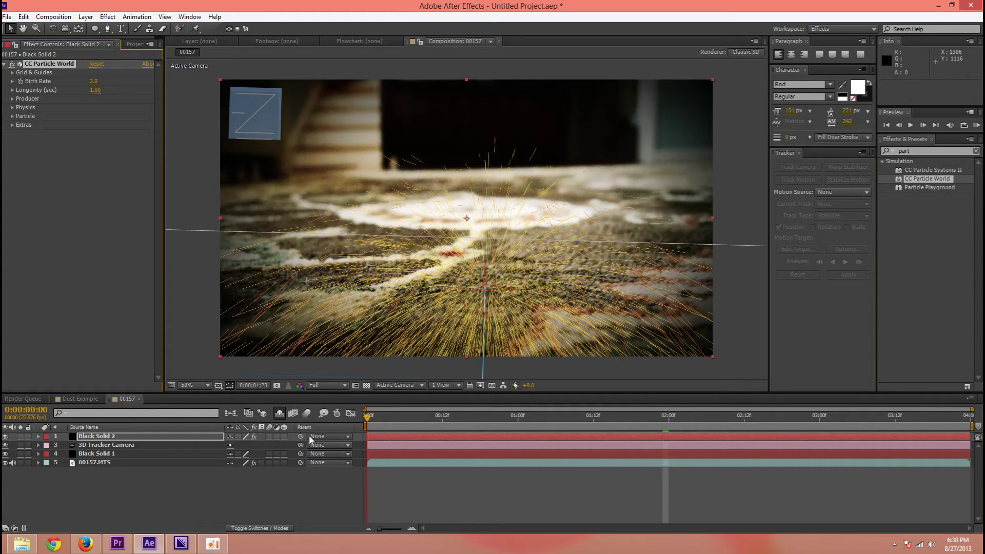
Preview the default particle animation over the footage and move to 0:00:00:13
key("space")
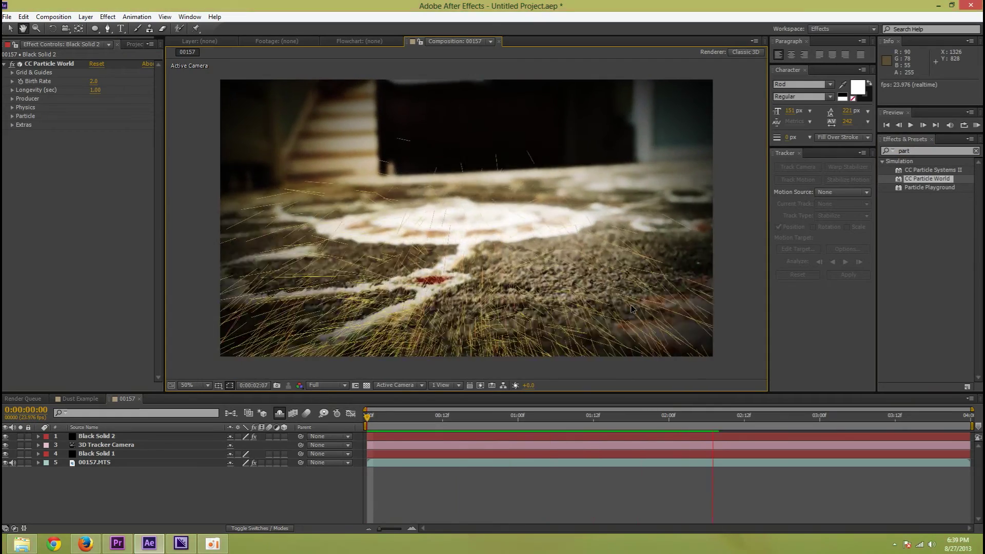
key("space")
left_click(392, 417)
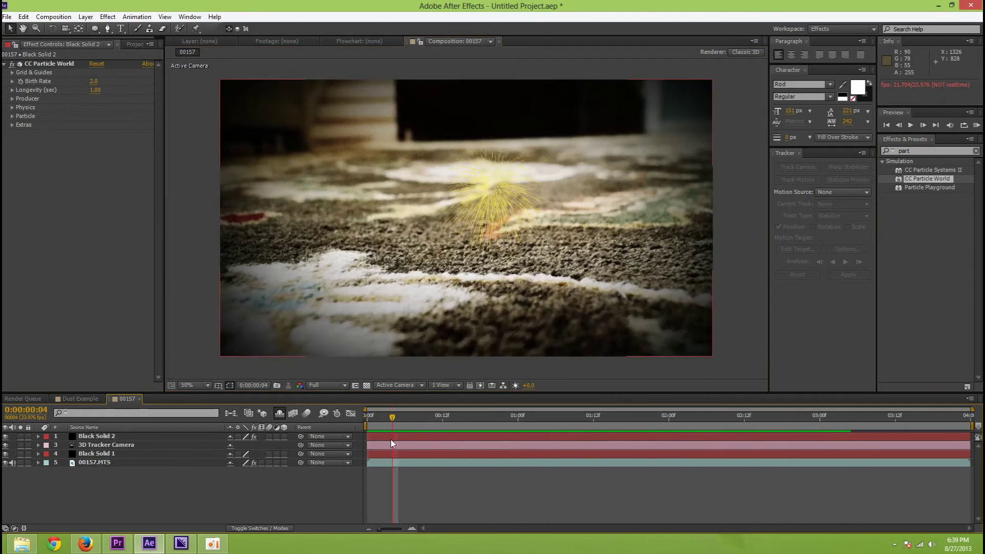
left_click_drag(405, 436, 449, 441)
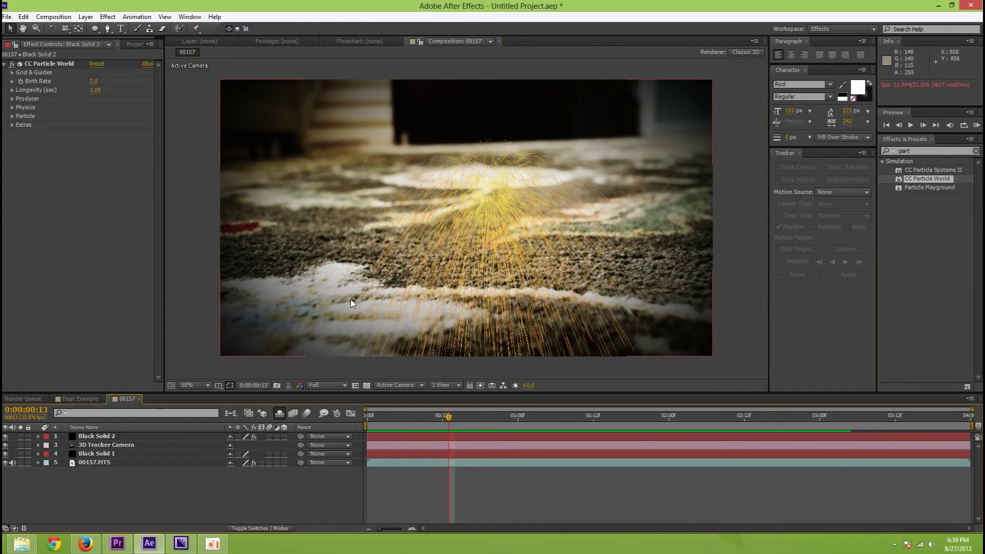
Set the CC Particle World producer's Radius X, Y and Z to 4.000 and preview the particles from the first frame
left_click(11, 102)
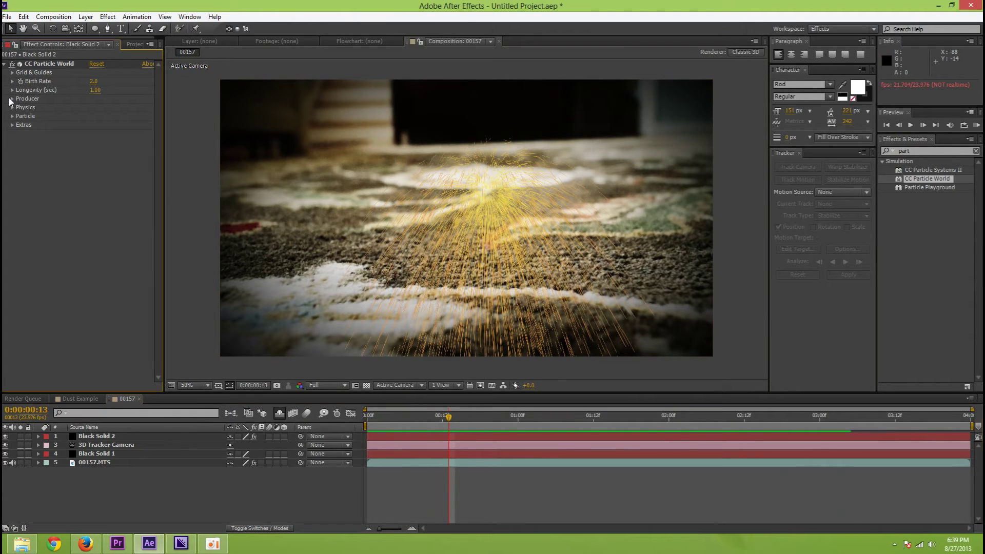
left_click(12, 98)
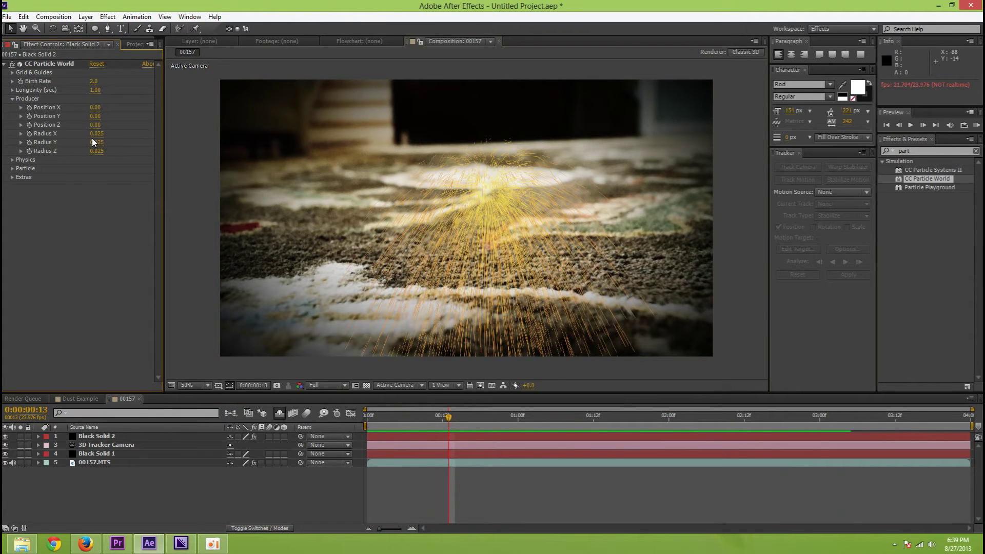
left_click_drag(98, 133, 100, 139)
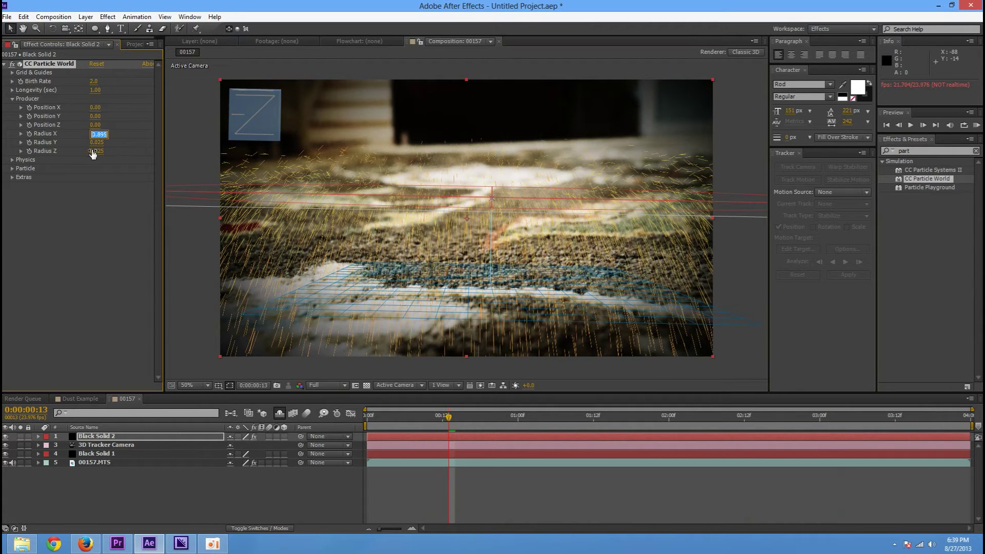
key("Tab")
type("4")
key("Tab")
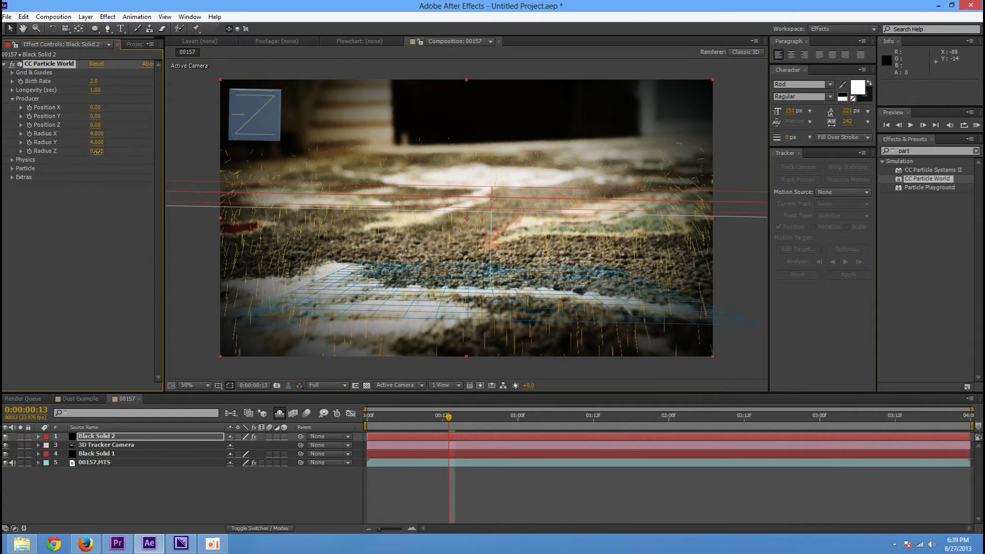
type("4")
left_click(124, 182)
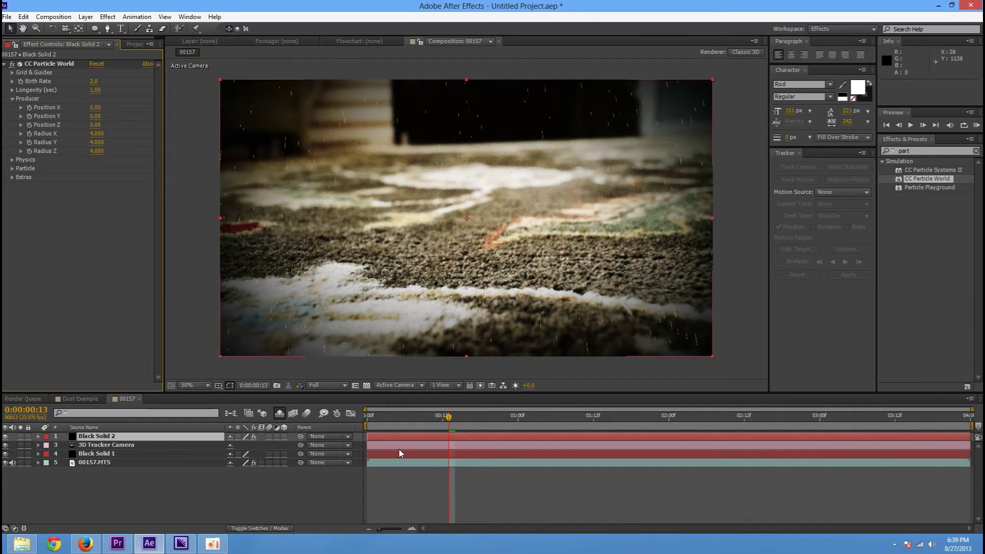
left_click_drag(366, 410, 334, 436)
key("space")
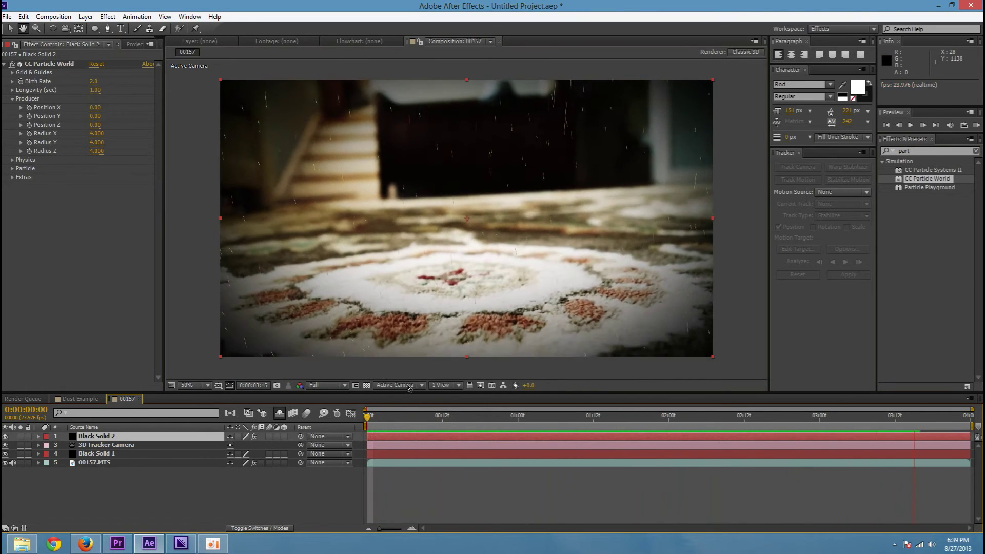
key("space")
key("space")
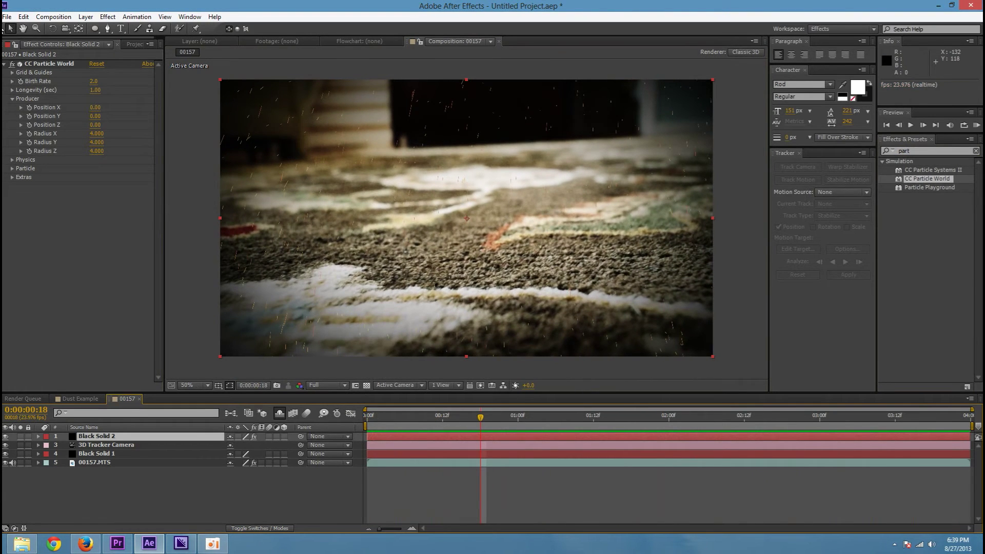
Set the CC Particle World longevity to 4.67 seconds and its physics animation to Twirly
left_click(12, 98)
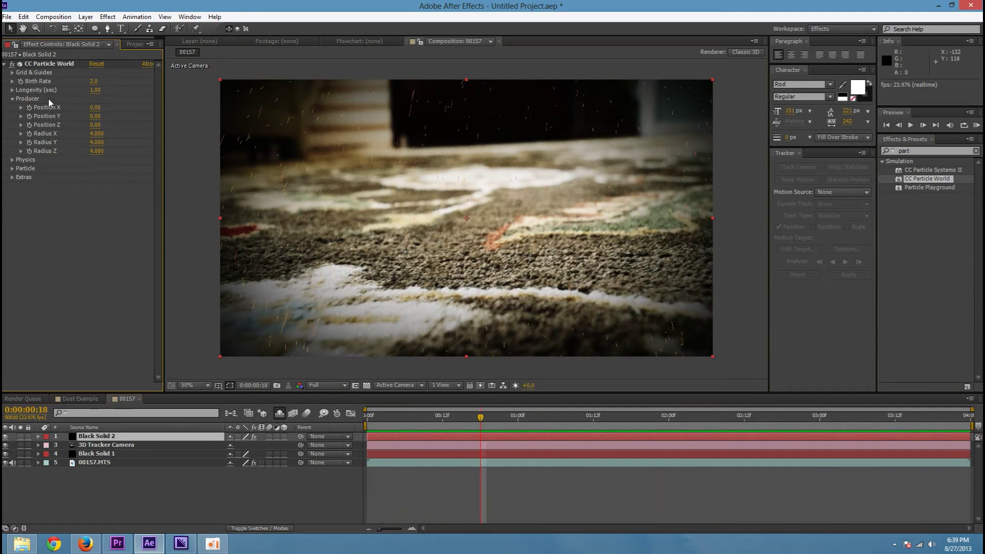
left_click(12, 99)
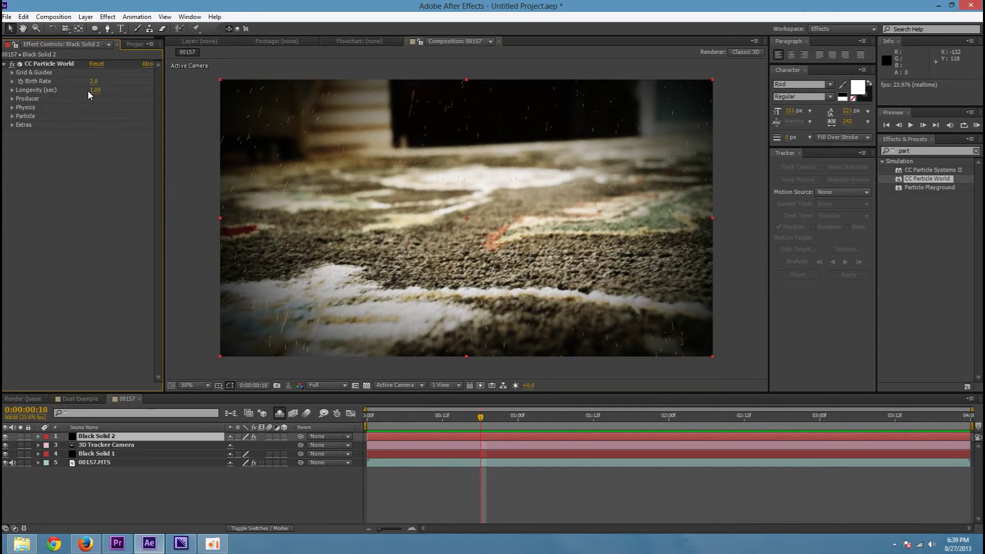
left_click_drag(90, 91, 111, 97)
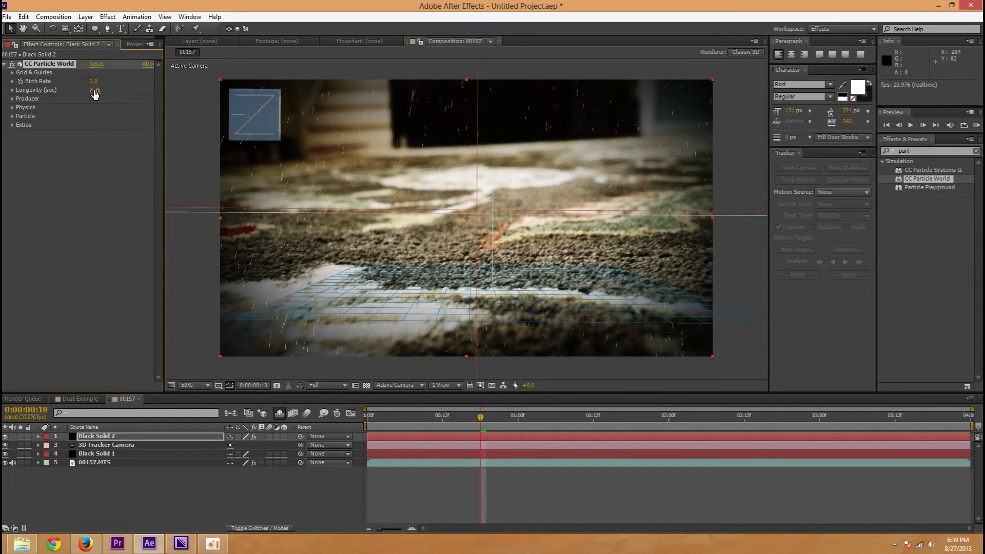
left_click(12, 108)
left_click(130, 118)
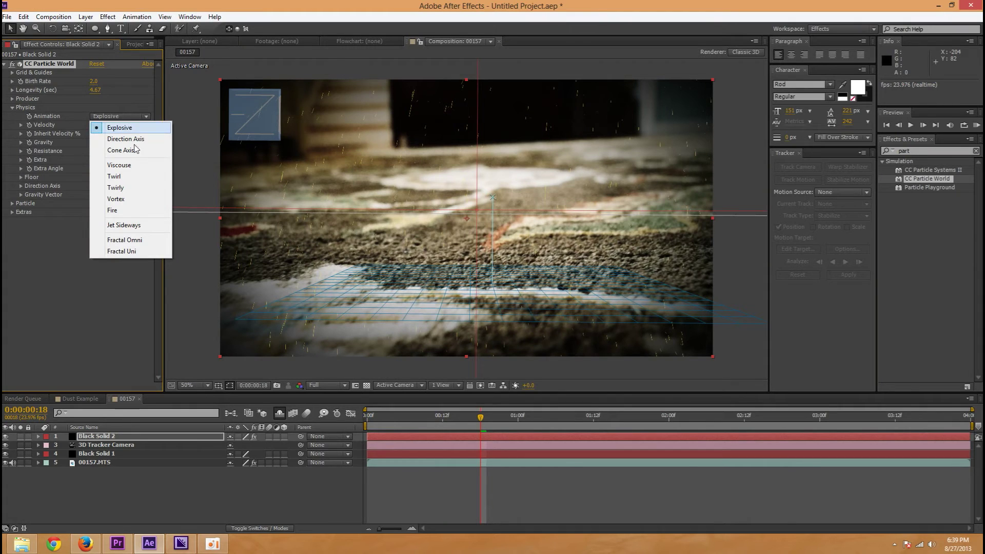
left_click(130, 187)
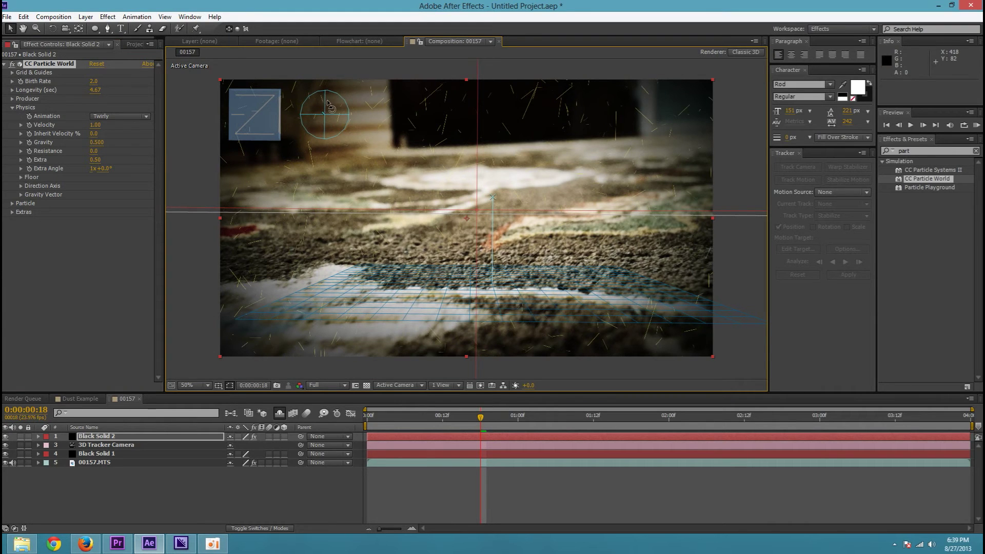
Try Darken&Faded Sphere as the particle type and preview the particles from the first frame
key("Home")
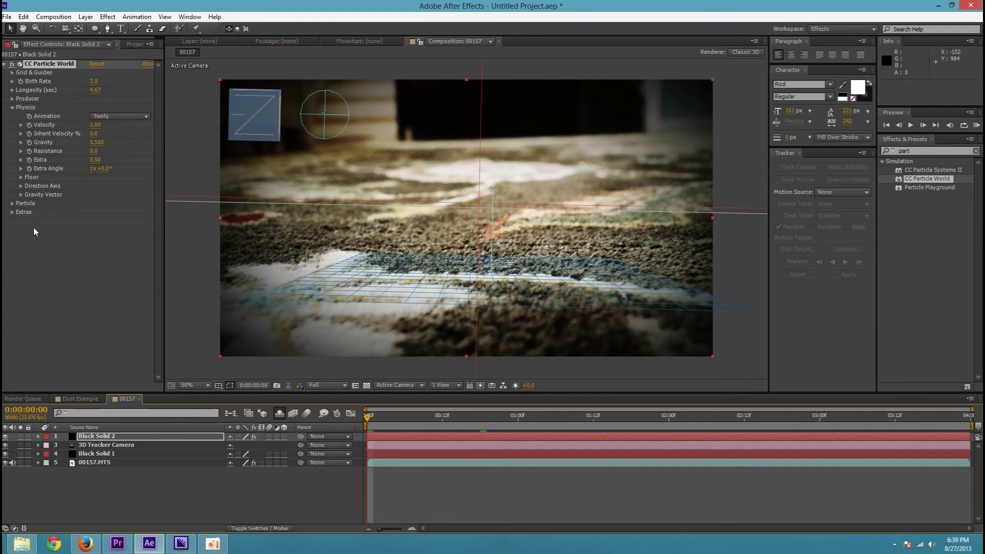
left_click(12, 204)
left_click(124, 212)
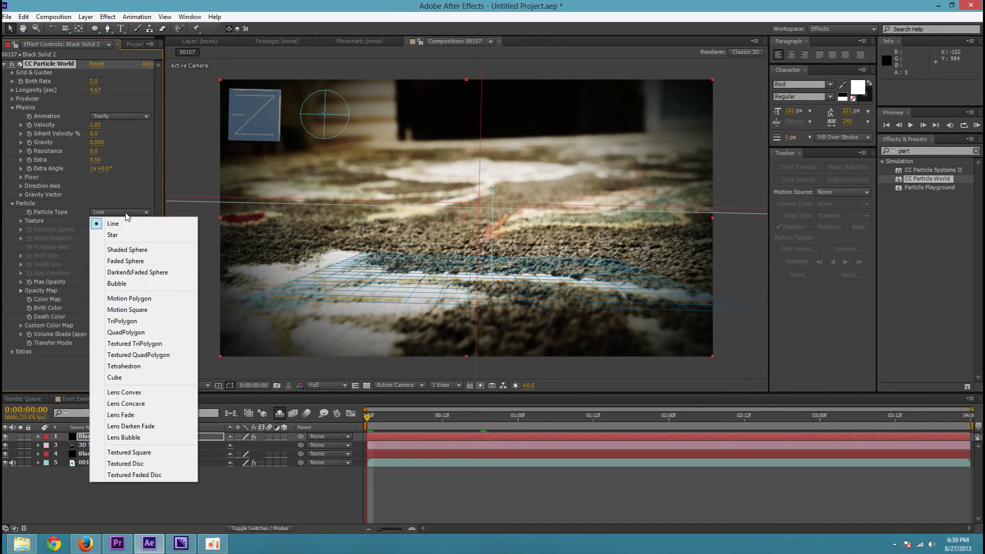
left_click(148, 272)
scroll(256, 189, "down", 5)
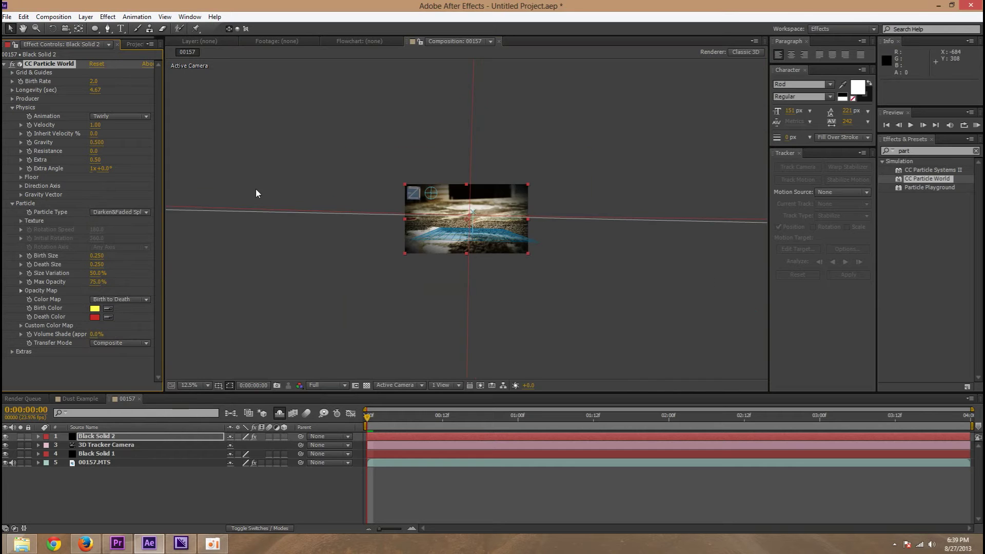
left_click(276, 167)
scroll(274, 168, "up", 3)
scroll(273, 167, "up", 2)
key("space")
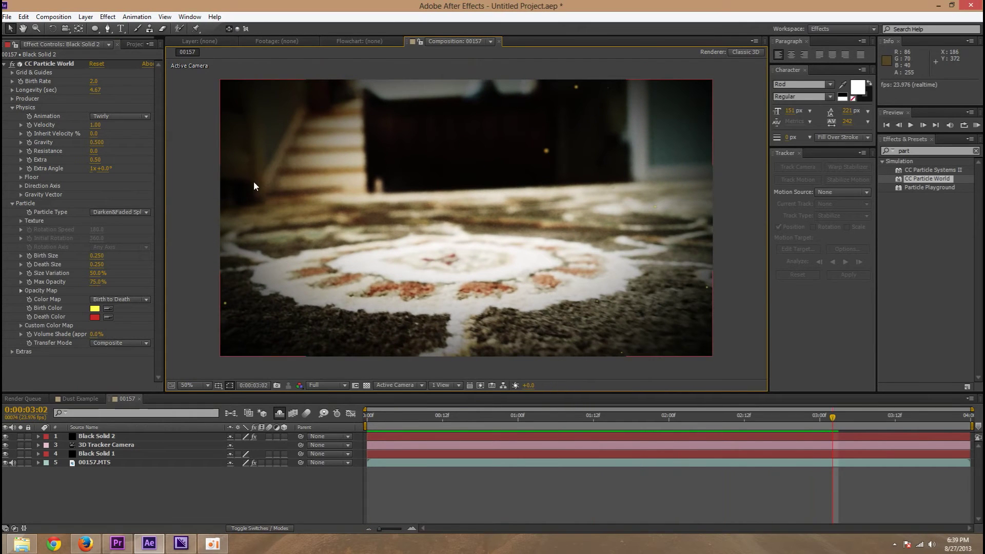
Change the particle type to Faded Sphere and preview the particles over the carpet footage
left_click(117, 212)
left_click(130, 260)
scroll(273, 140, "down", 2)
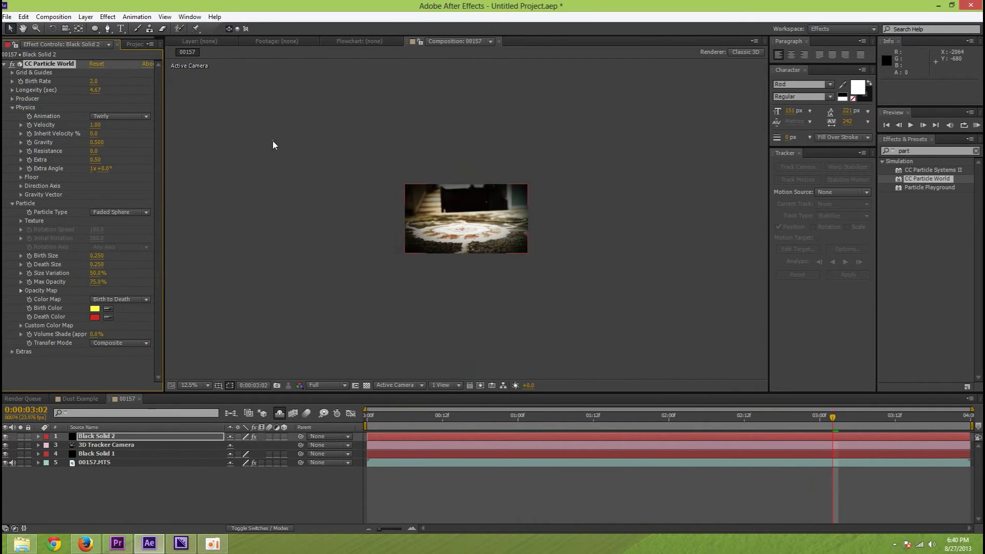
left_click(272, 140)
scroll(273, 140, "up", 2)
key("space")
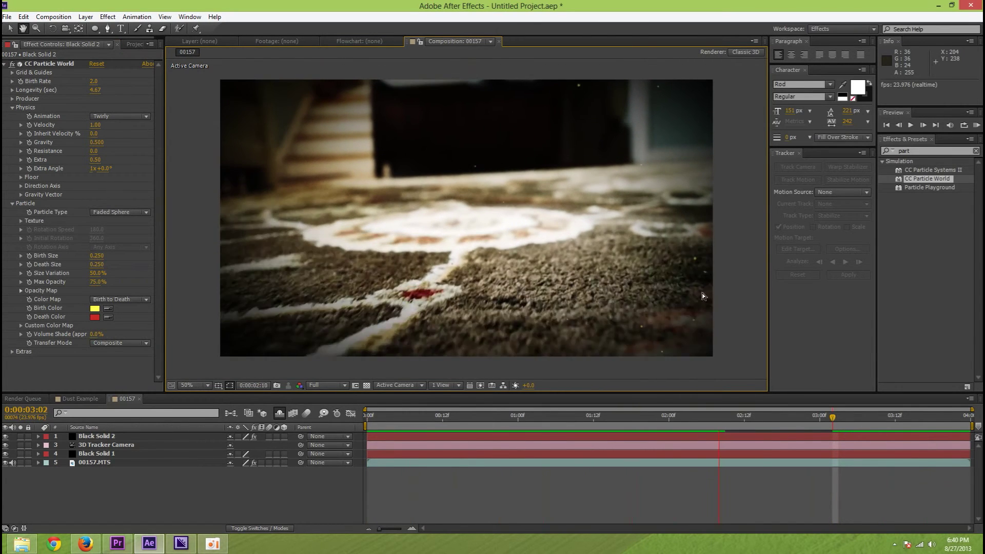
key("space")
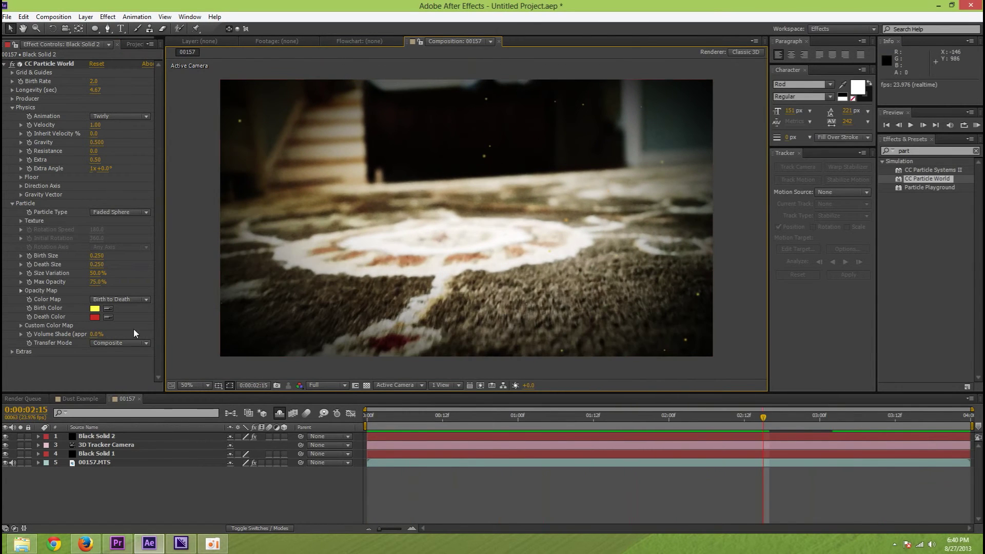
Set the CC Particle World particles' maximum opacity to 50%
left_click_drag(98, 281, 95, 282)
left_click(95, 282)
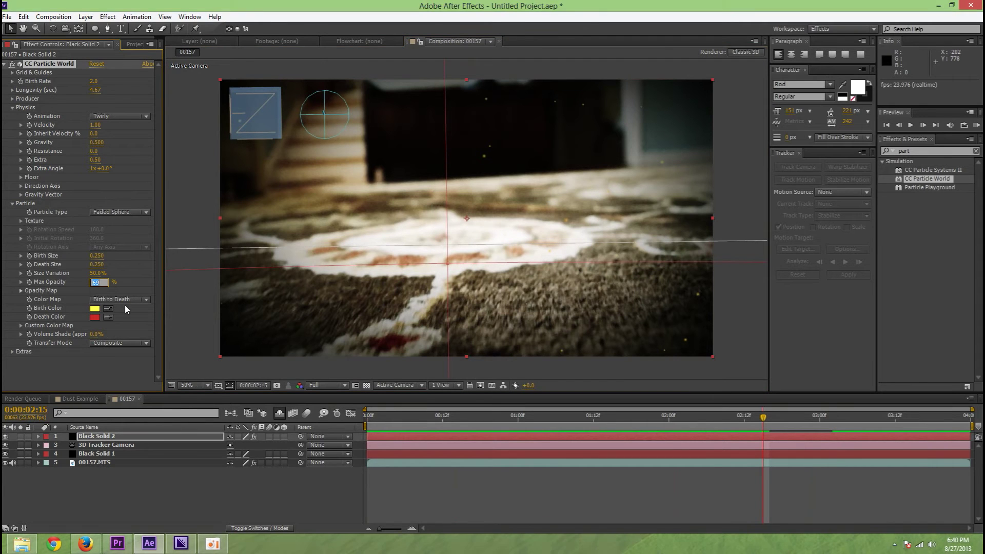
type("50")
left_click(143, 263)
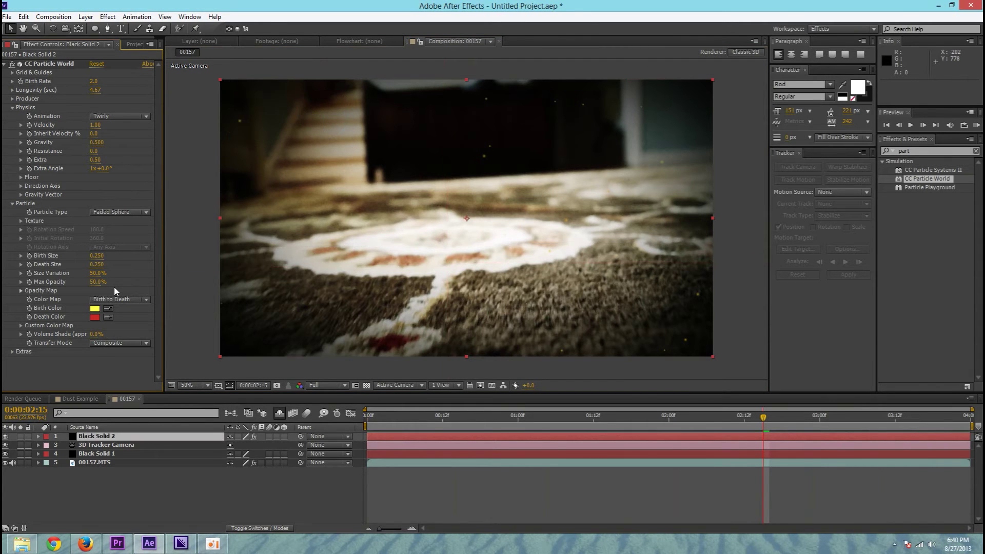
Set the particles' size variation to 100% and preview the result over the footage
left_click_drag(97, 272, 149, 273)
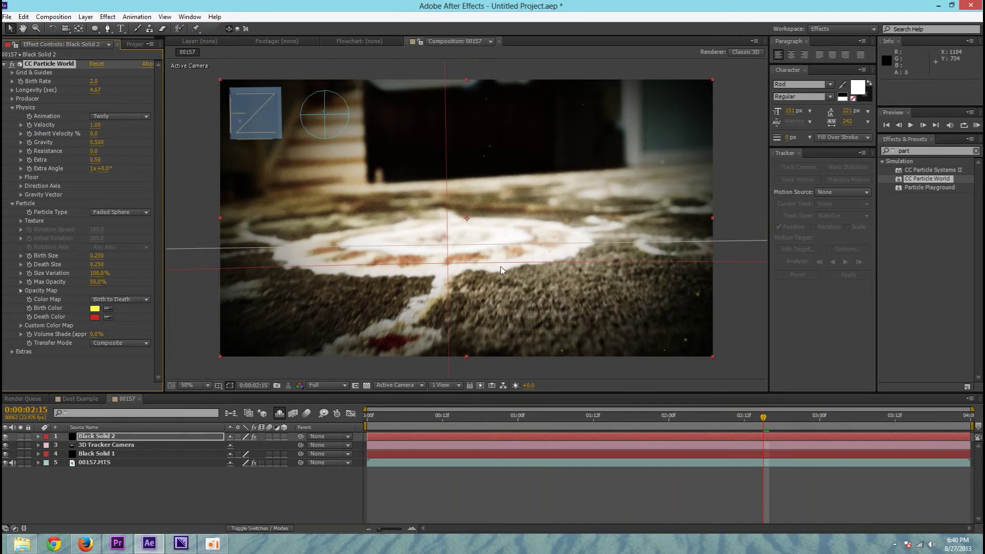
scroll(330, 204, "down", 3)
key("period")
key("period")
key("space")
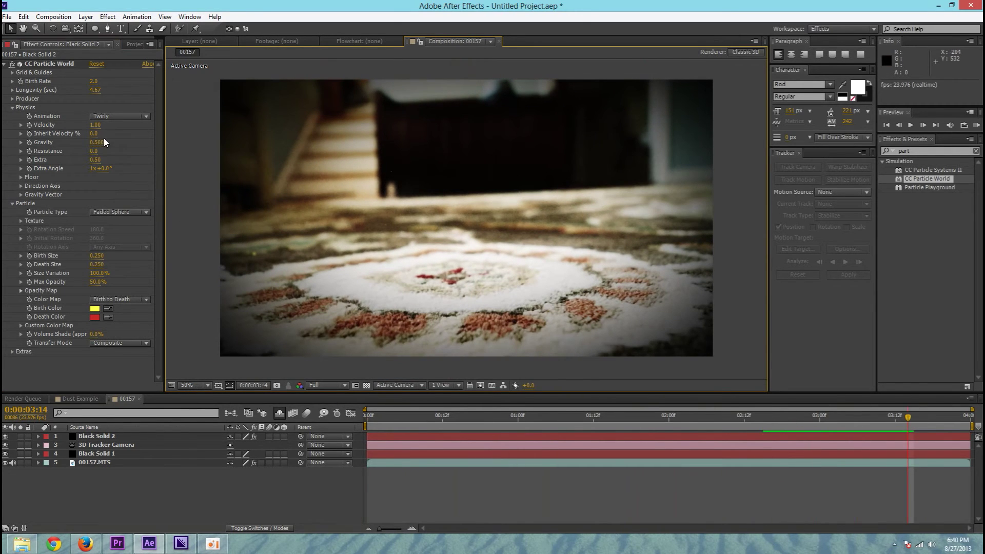
Set the CC Particle World physics gravity to 0 and velocity to -0.04, previewing the particle motion
left_click(93, 142)
type("0")
key("Return")
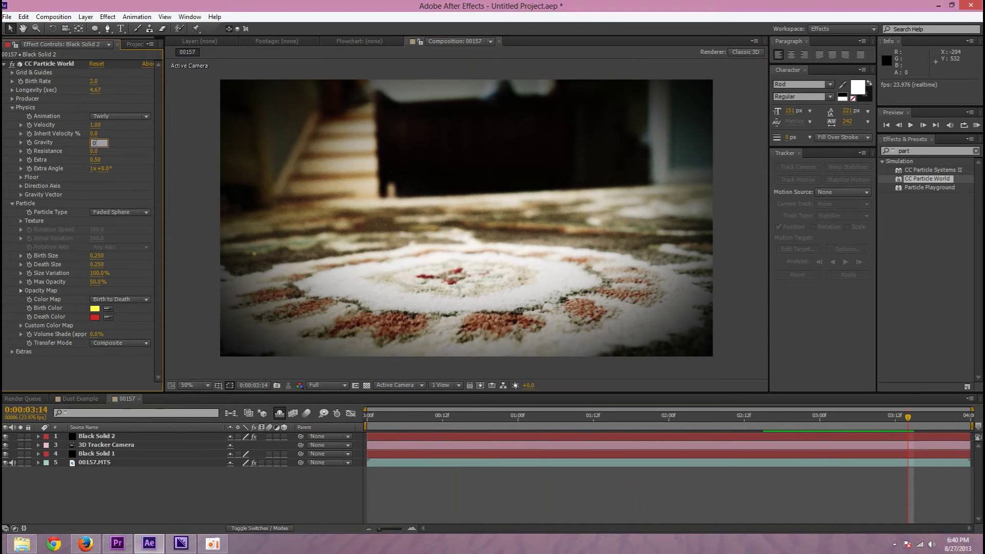
key("space")
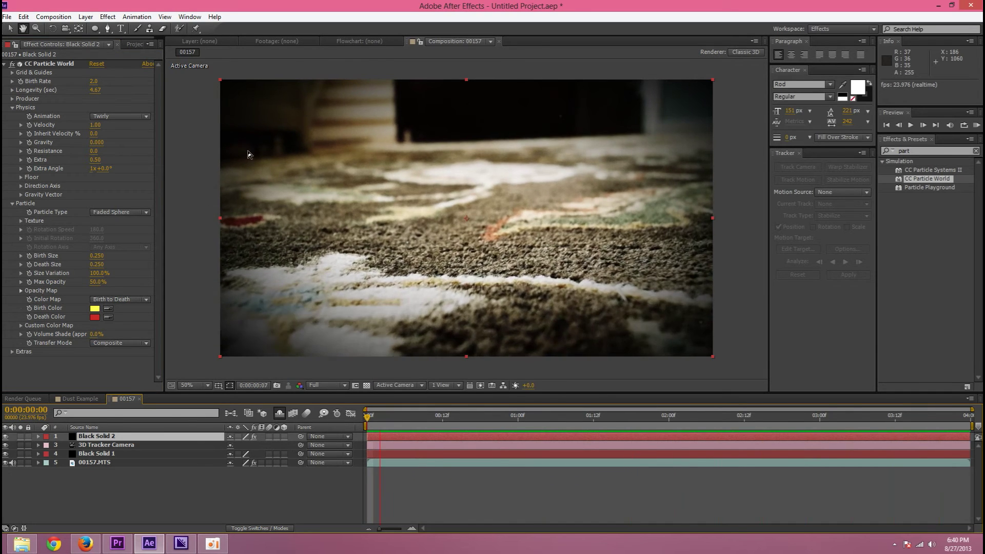
left_click_drag(94, 125, 92, 126)
key("space")
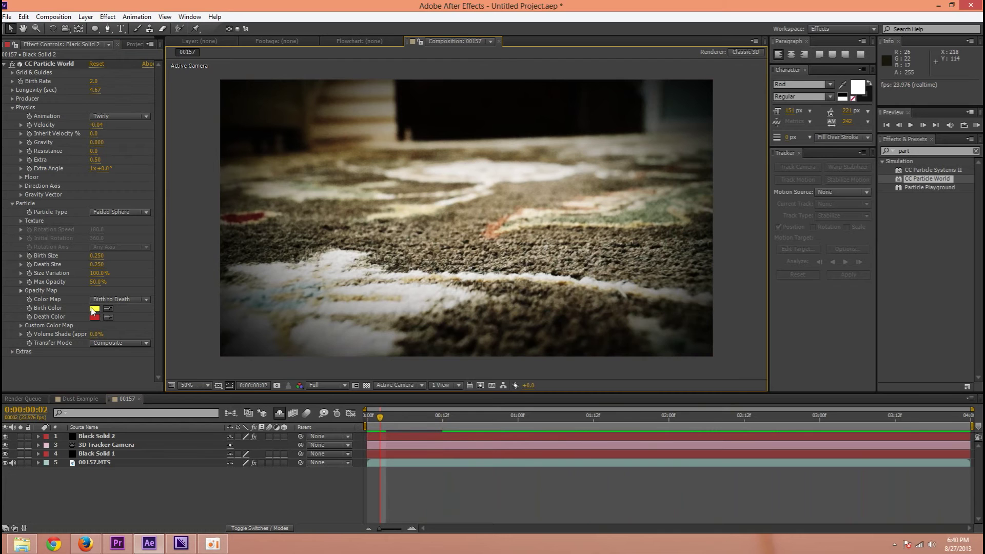
Set the particles' birth color to light gray ACACAC and the death color to dark gray, and preview them
left_click(95, 309)
left_click_drag(303, 369, 244, 378)
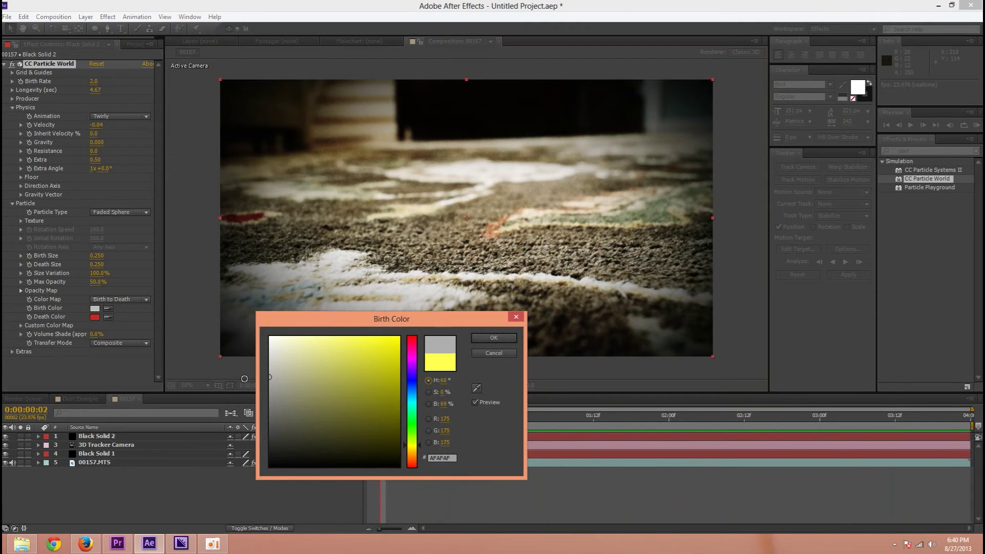
left_click(477, 338)
left_click(94, 317)
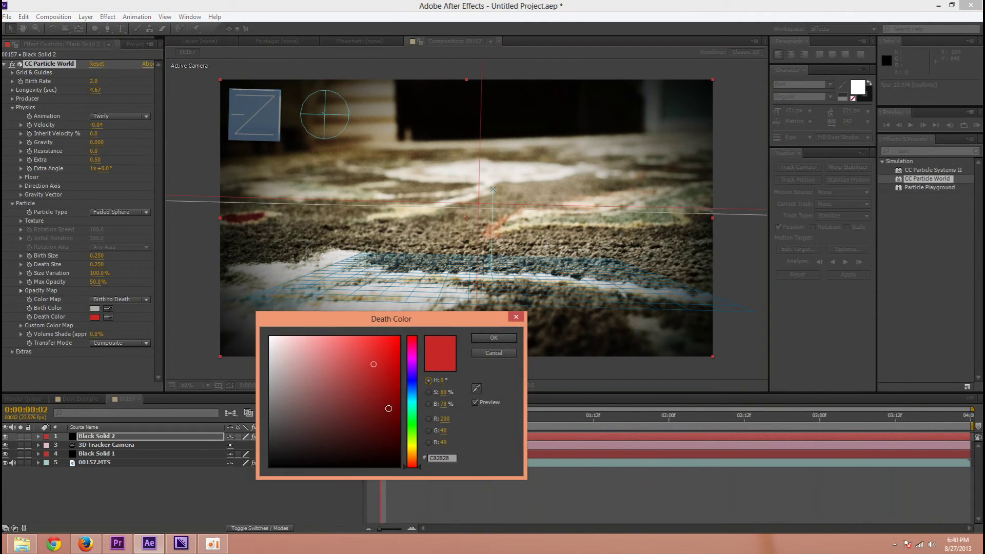
left_click_drag(388, 408, 269, 422)
left_click(481, 337)
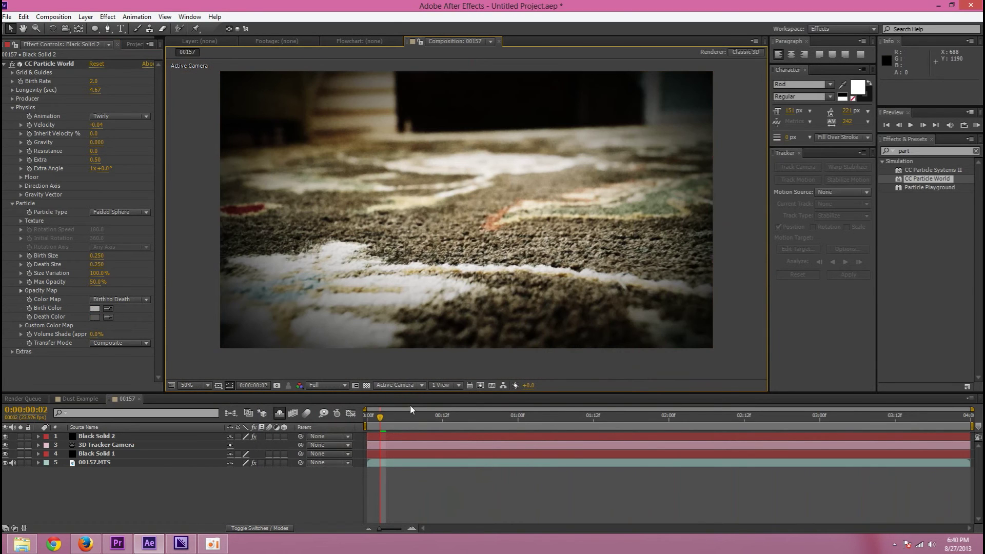
key("space")
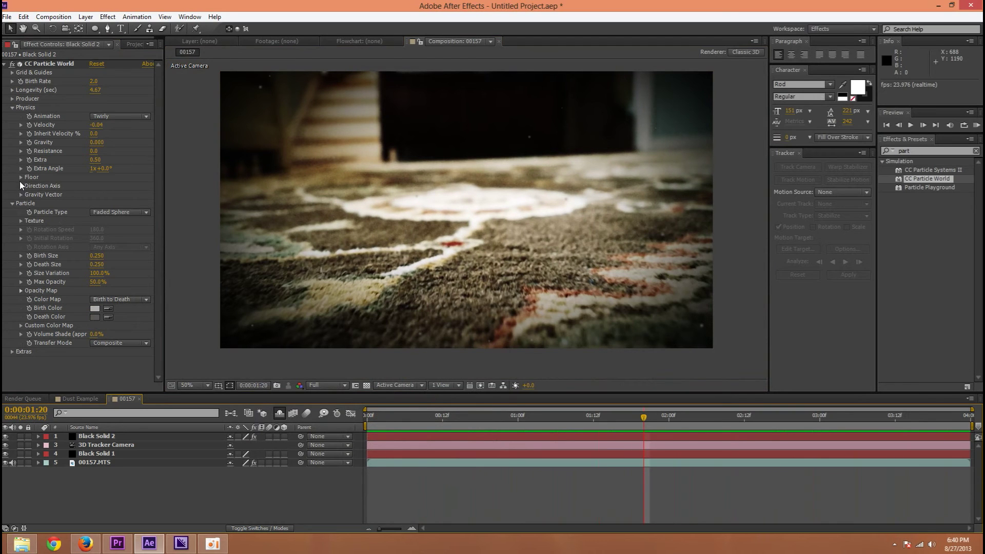
Set the particle visibility in the physics floor settings to Above Floor and preview the particles over the carpet
left_click(20, 177)
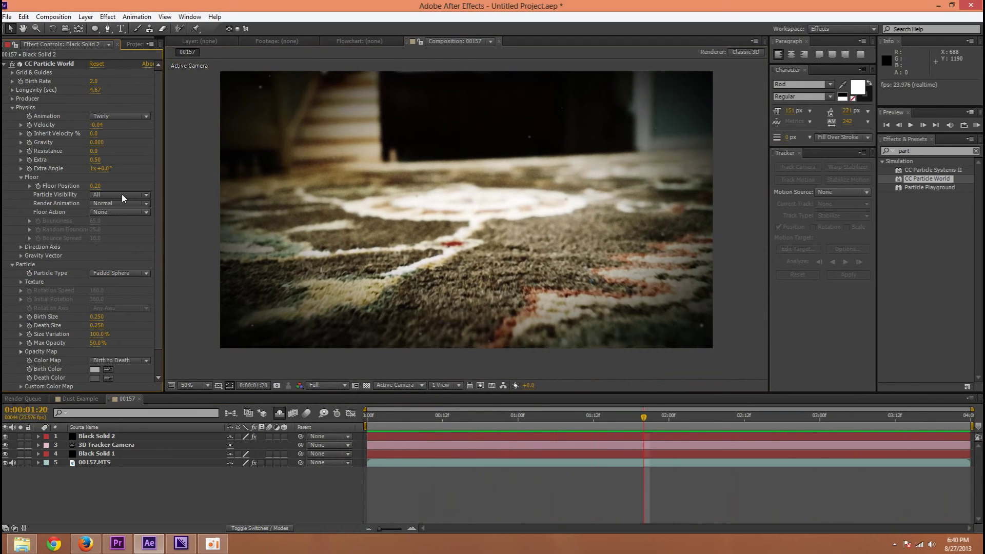
left_click(117, 197)
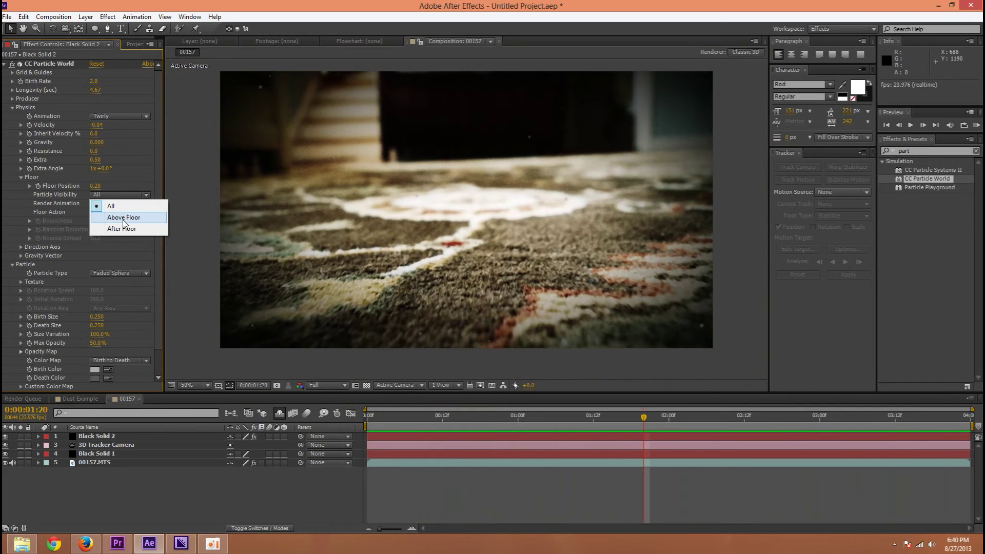
left_click(123, 221)
scroll(287, 226, "down", 7)
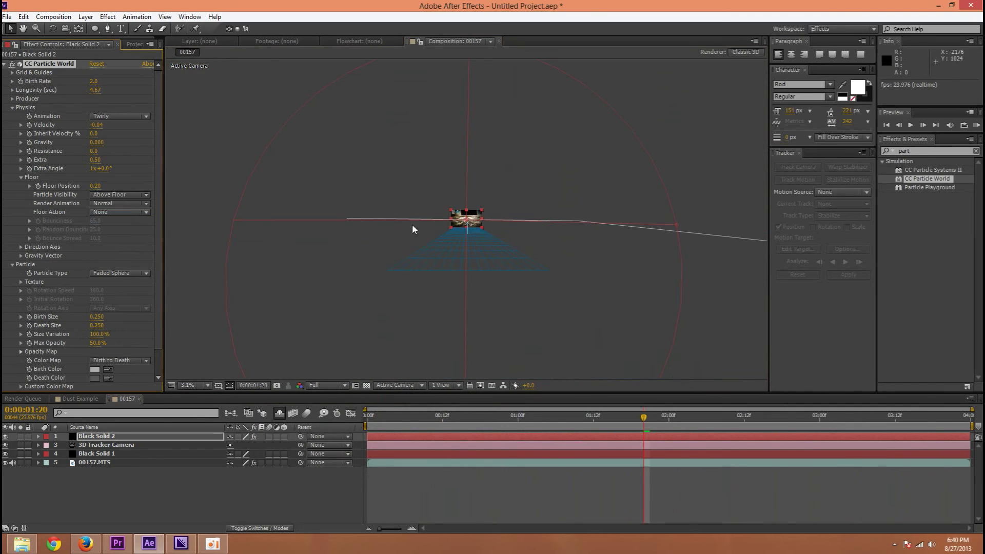
scroll(436, 242, "up", 3)
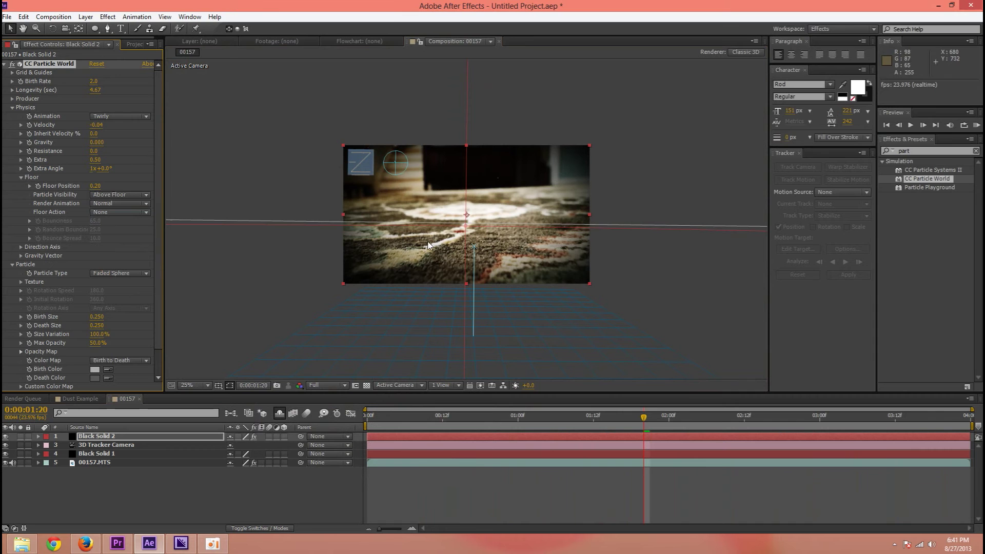
left_click(317, 179)
scroll(317, 180, "up", 2)
key("space")
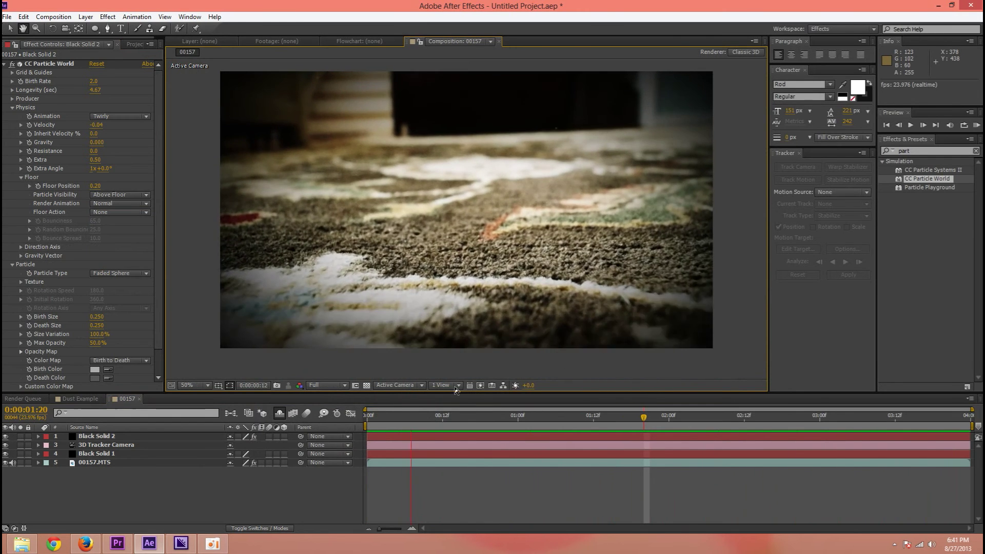
Move the Black Solid 2 particle layer beneath Black Solid 1, preview it and inspect the particles up close
left_click_drag(121, 439, 118, 457)
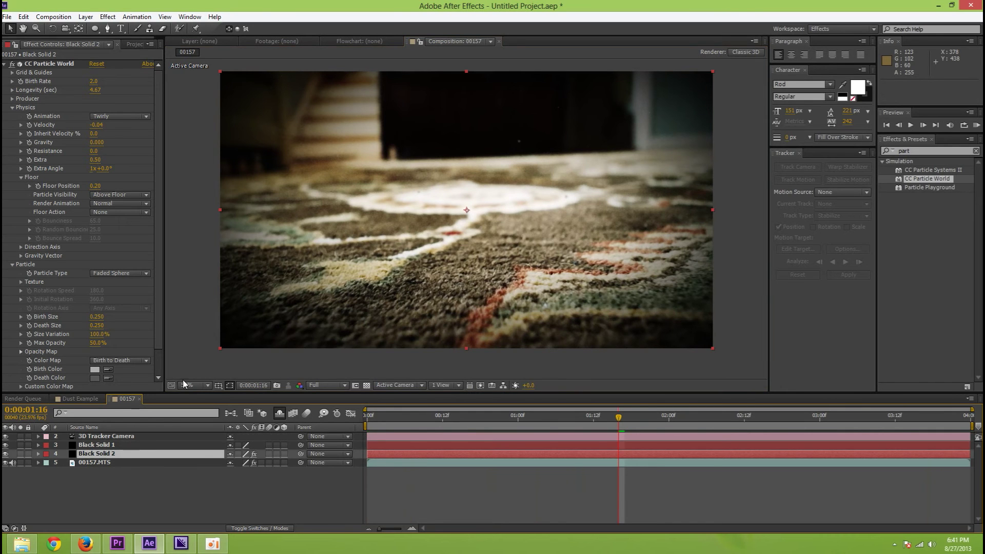
left_click(193, 336)
key("space")
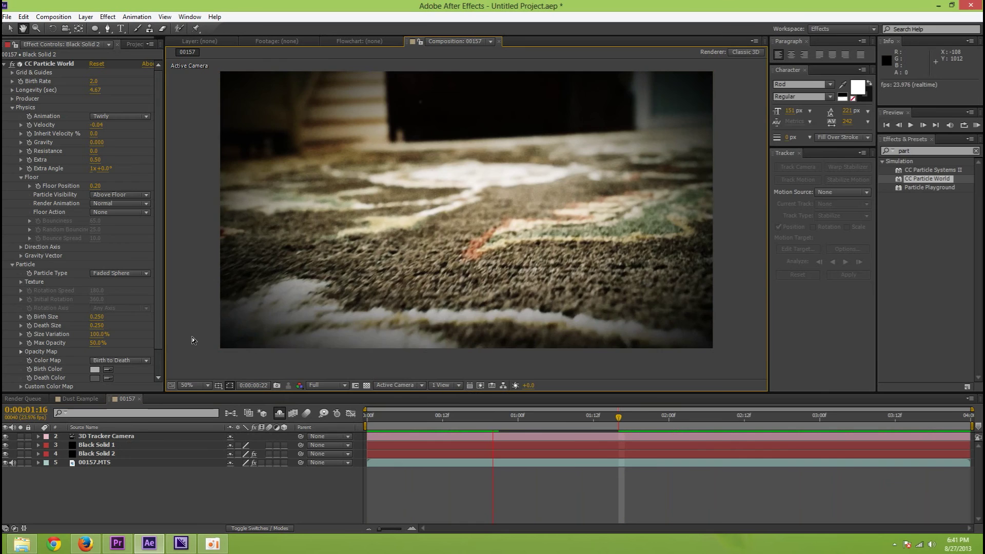
scroll(303, 267, "up", 2)
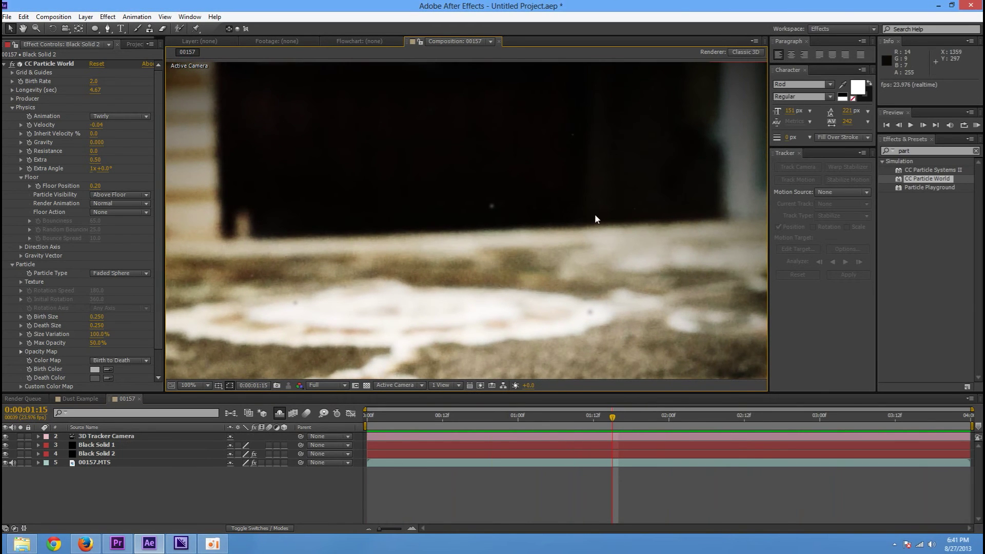
scroll(595, 214, "down", 4)
scroll(593, 197, "up", 4)
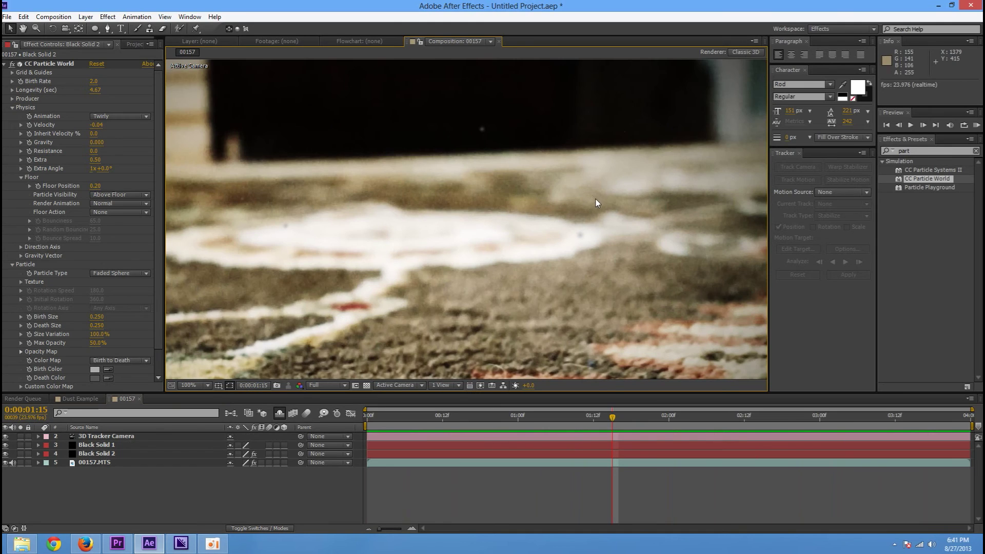
scroll(596, 199, "down", 2)
Apply the Stylize Glow effect to the Black Solid 2 particle layer and preview it
left_click(930, 151)
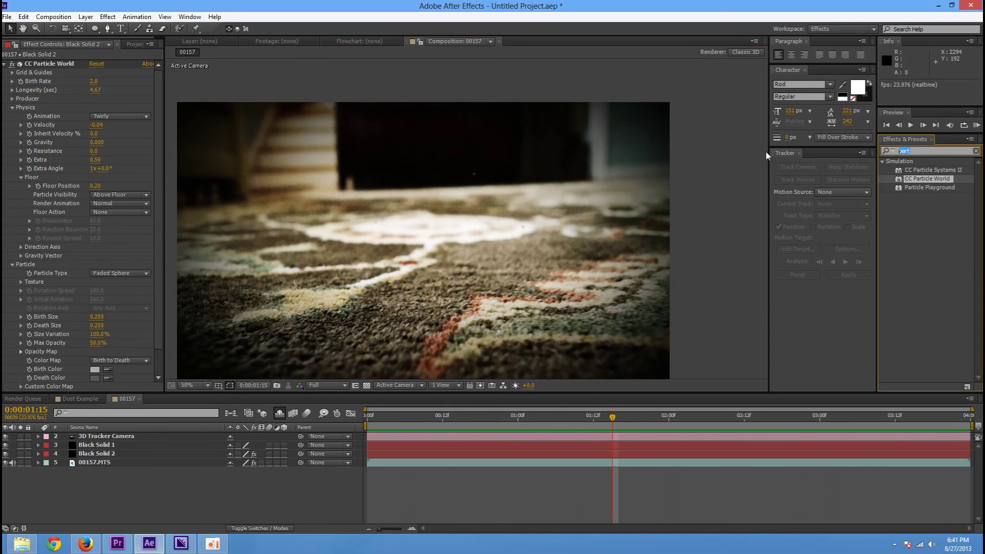
type("glow")
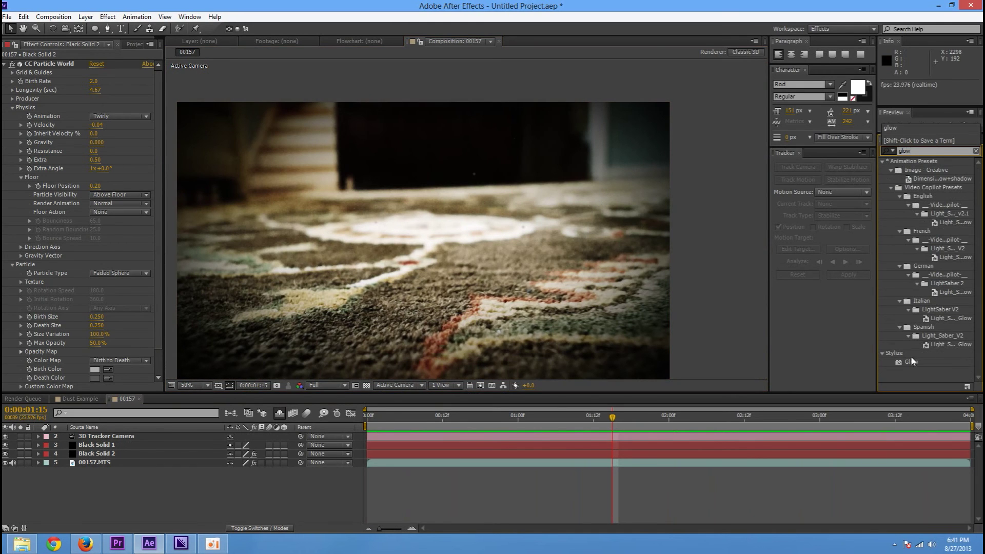
left_click_drag(913, 363, 90, 453)
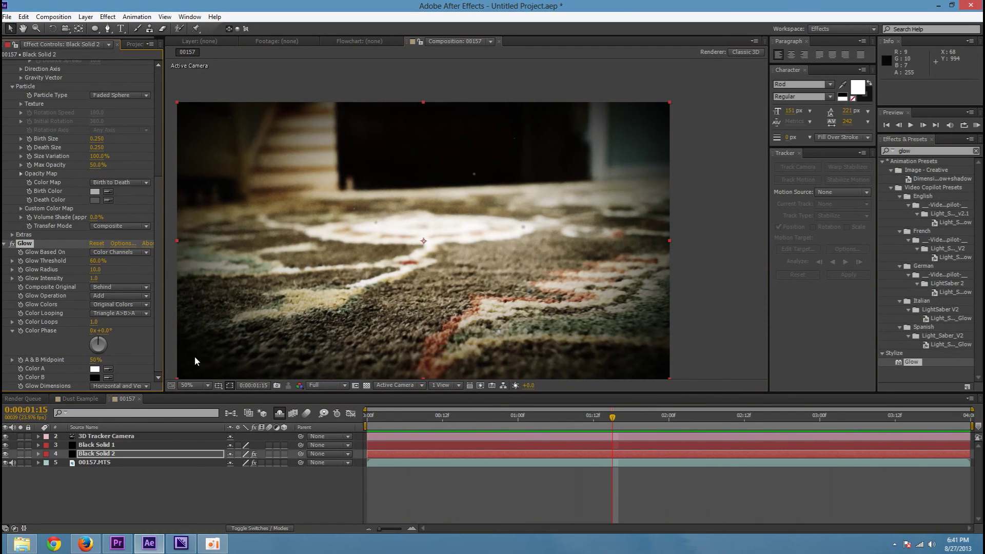
left_click_drag(97, 260, 82, 261)
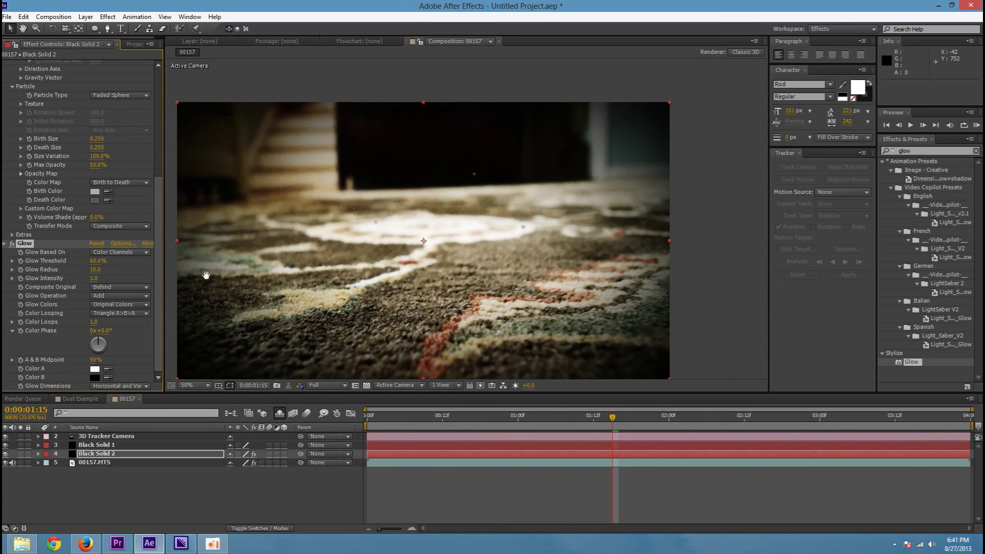
key("space")
key("space")
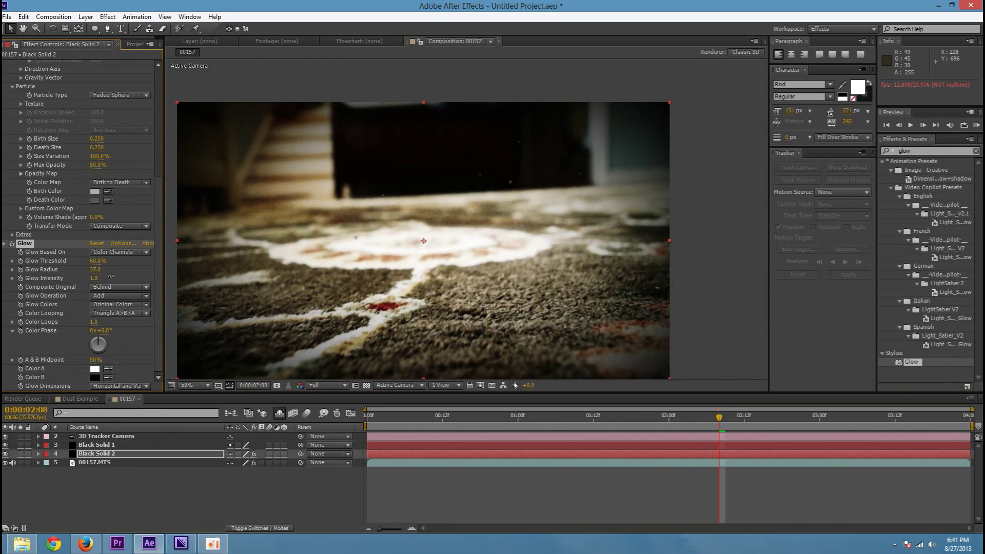
Set the Glow radius to 193 and intensity to 2.1, and preview the glowing particles
left_click_drag(97, 273, 99, 275)
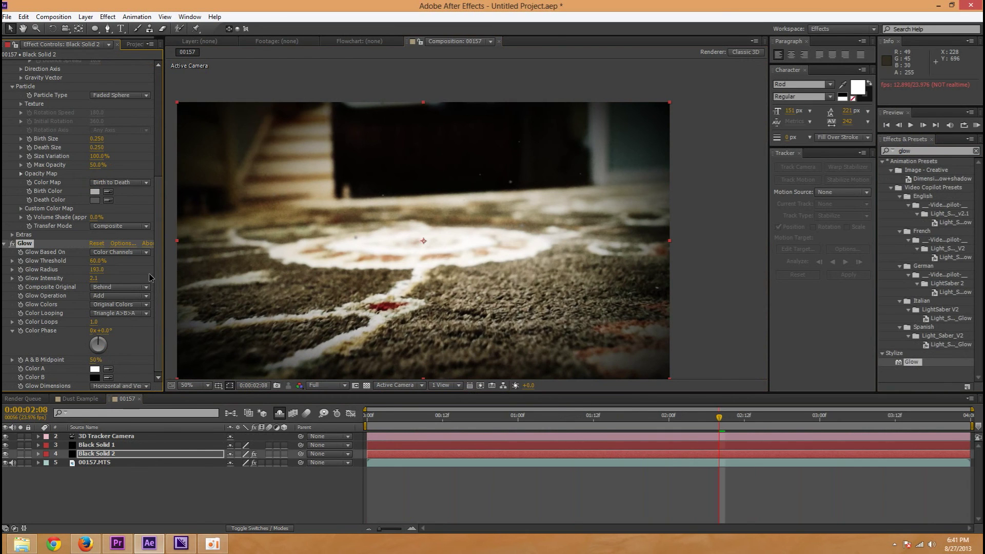
key("space")
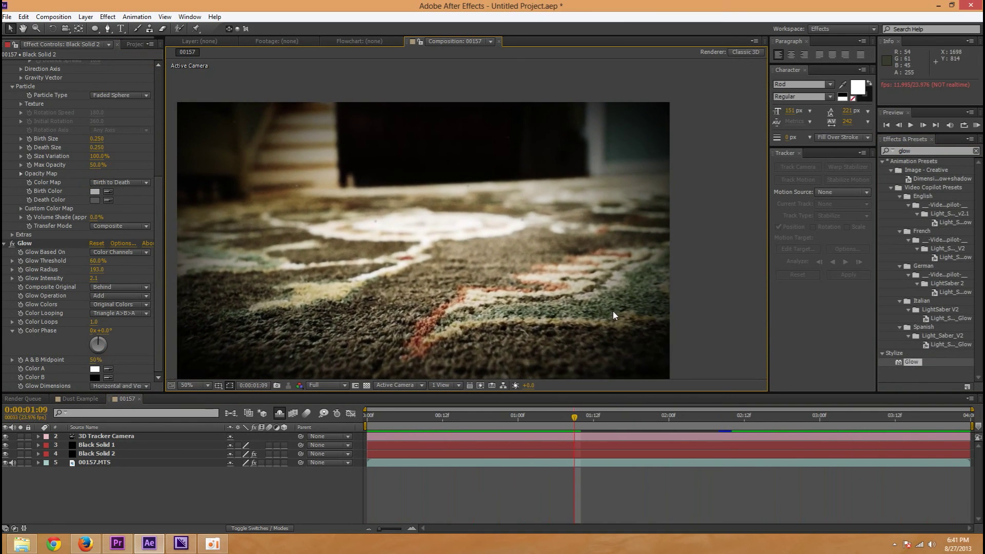
key("space")
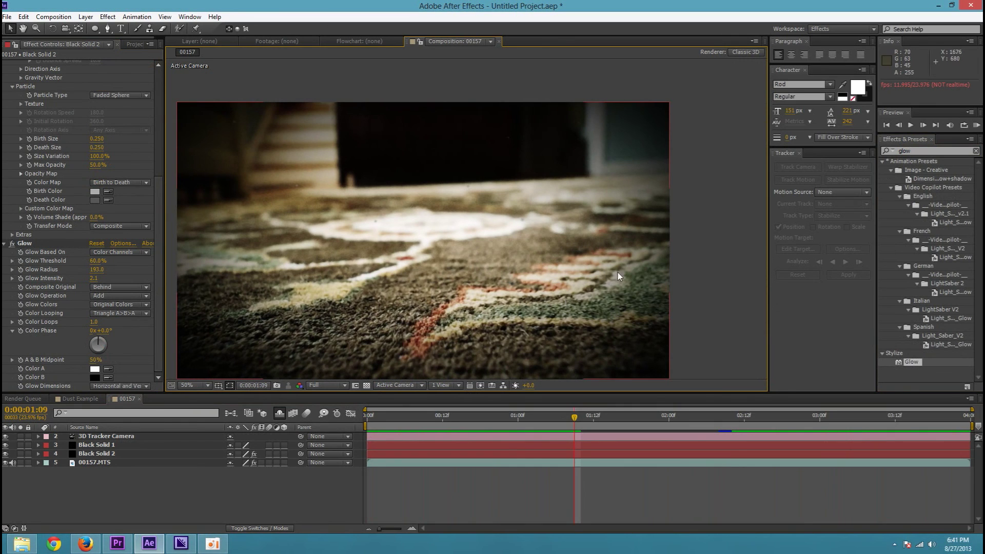